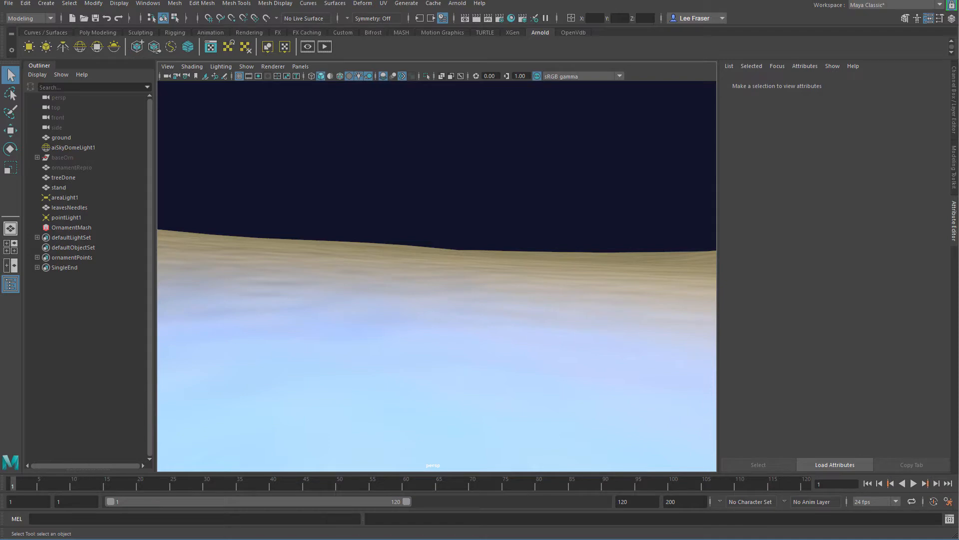
Step: Switch to the browser to review the Charlie Brown Christmas tree reference images, and return to Maya
key("alt+Tab")
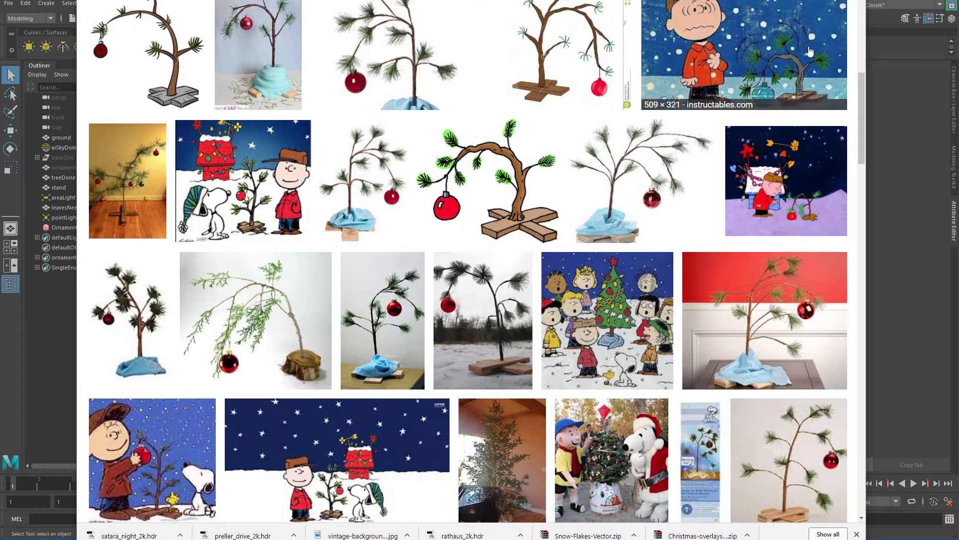
key("alt+Tab")
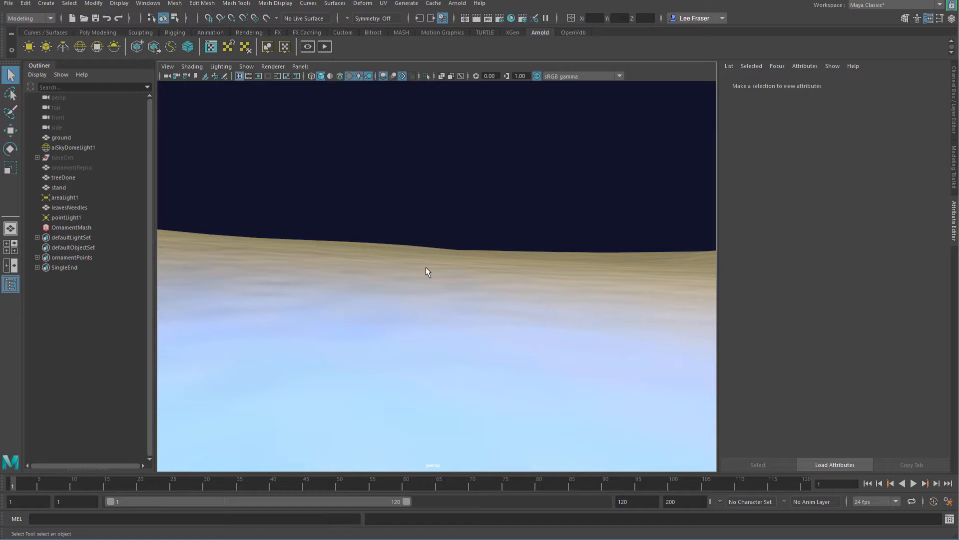
Step: Show the treeLayr display layer and examine the bare treeDone mesh and its branches from several angles
key("ctrl+a")
left_click_drag(619, 291, 615, 305, "alt")
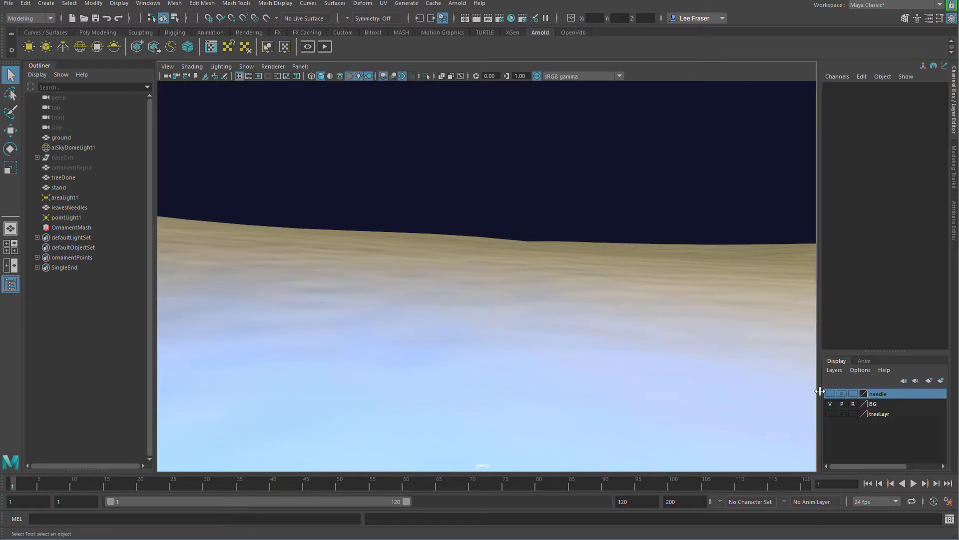
left_click(830, 414)
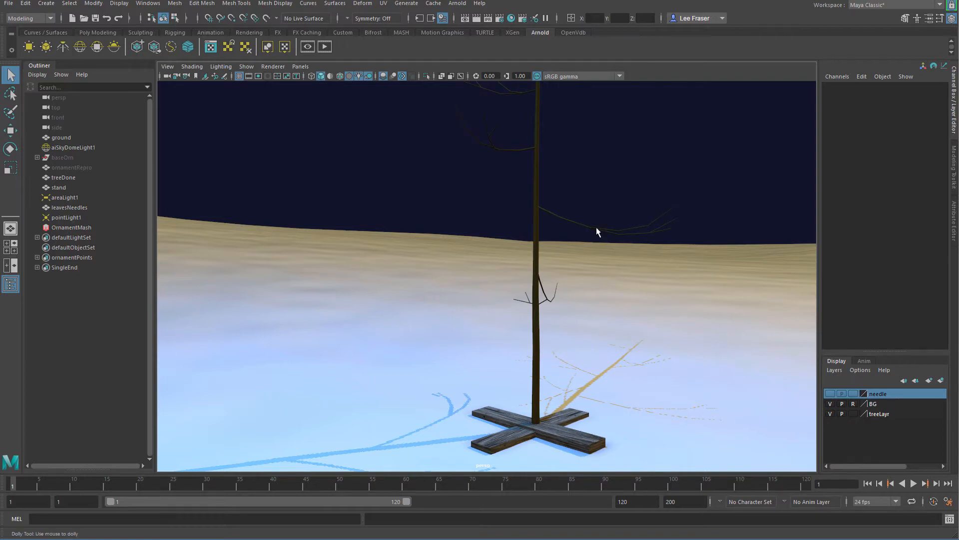
left_click_drag(596, 227, 545, 315, "alt")
left_click(507, 253)
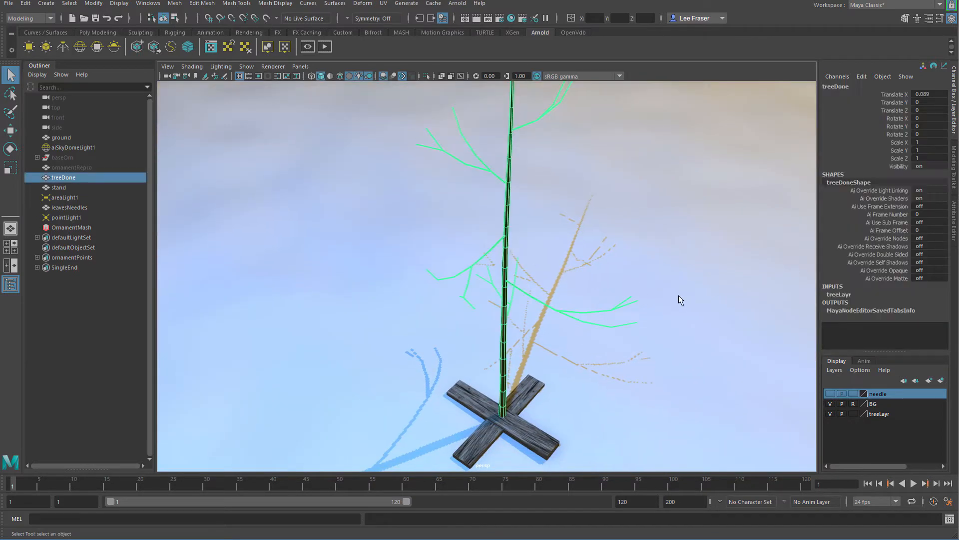
right_click_drag(679, 295, 534, 275, "alt")
middle_click_drag(533, 274, 525, 289, "alt")
left_click_drag(584, 291, 573, 286, "alt")
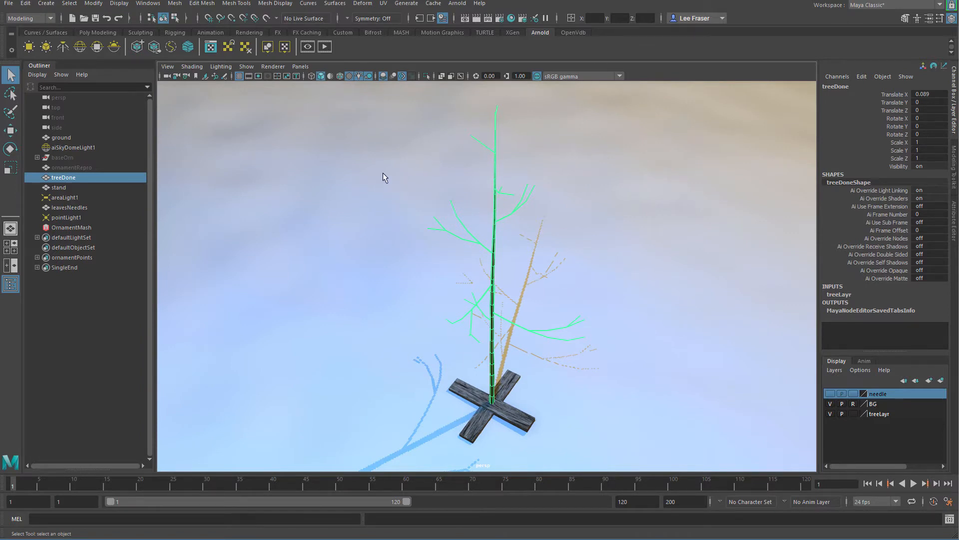
key("space")
left_click(383, 131)
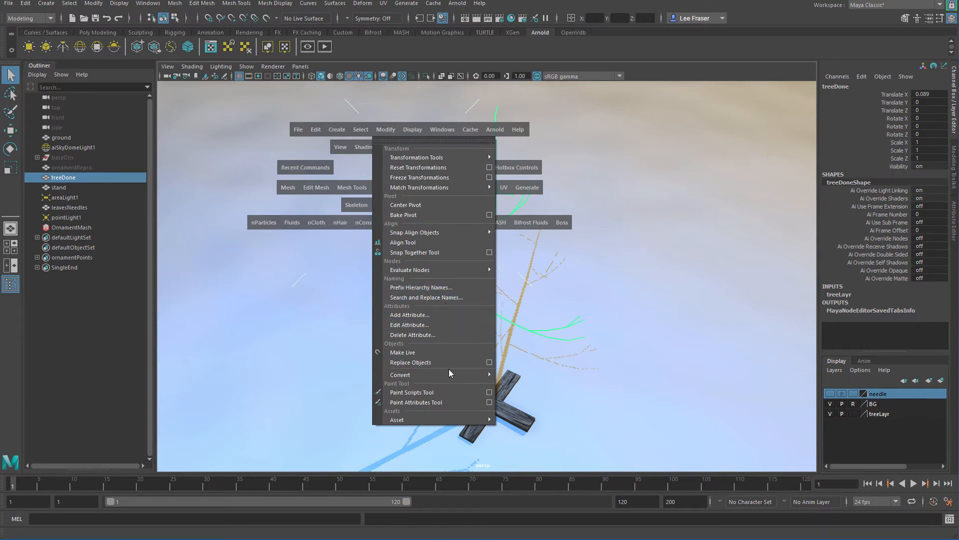
mouse_move(449, 374)
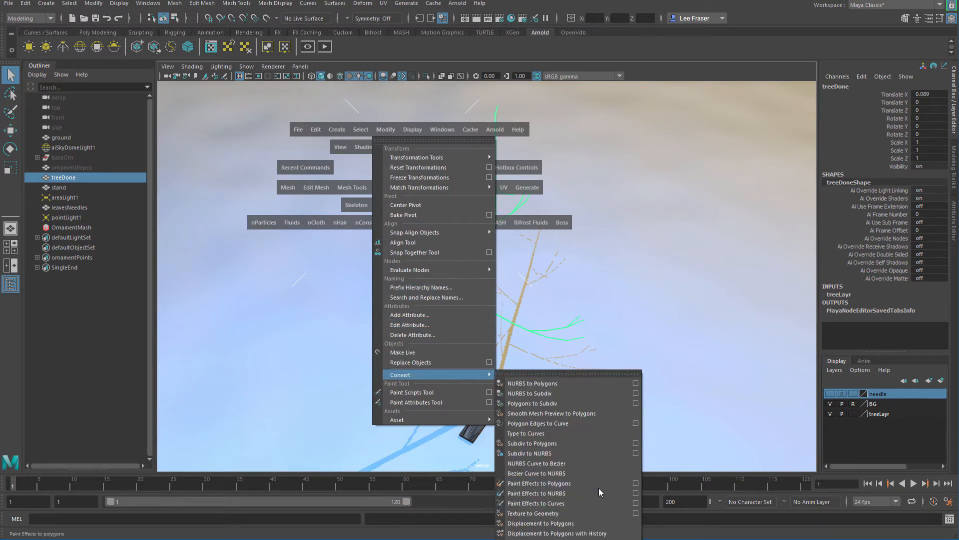
left_click(744, 443)
left_click_drag(663, 308, 581, 270, "alt")
left_click_drag(658, 321, 698, 244, "alt")
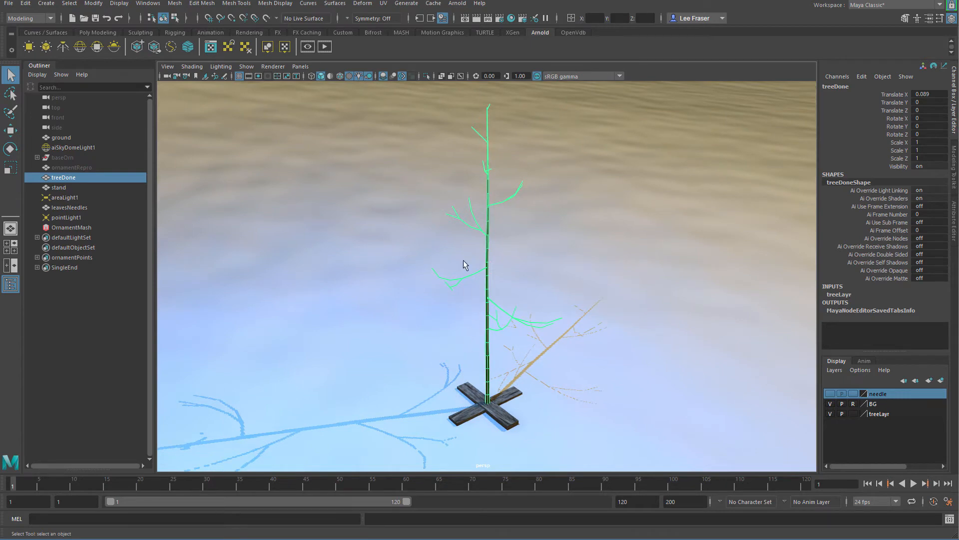
left_click_drag(551, 312, 547, 264, "alt")
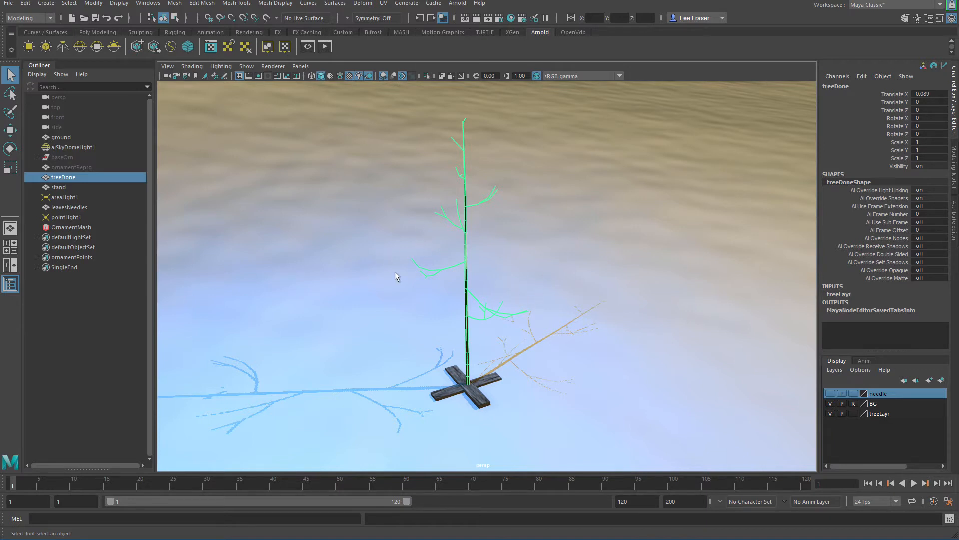
Step: Hide the treeLayr layer, show the needle layer instead, and delete the construction history of the leavesNeedles mesh
left_click(830, 413)
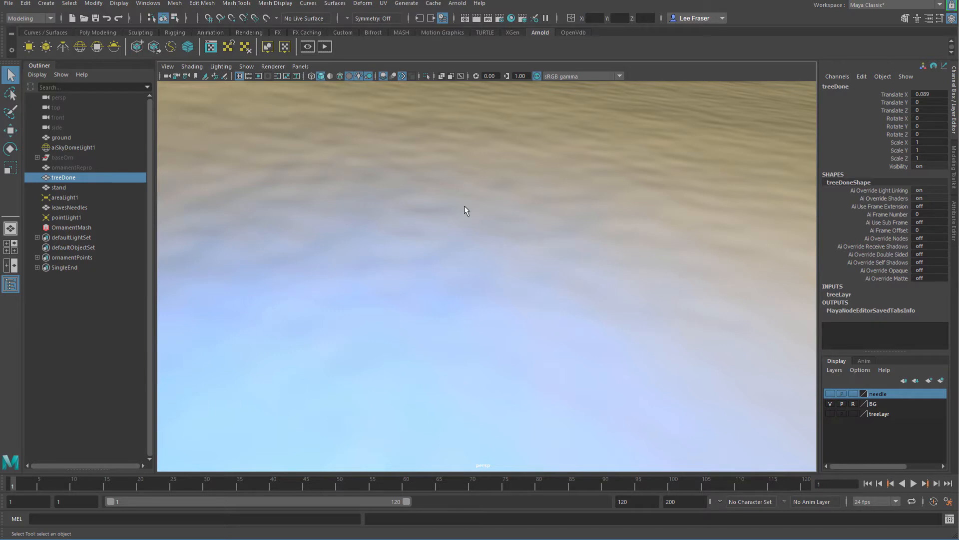
left_click(830, 394)
left_click(464, 379)
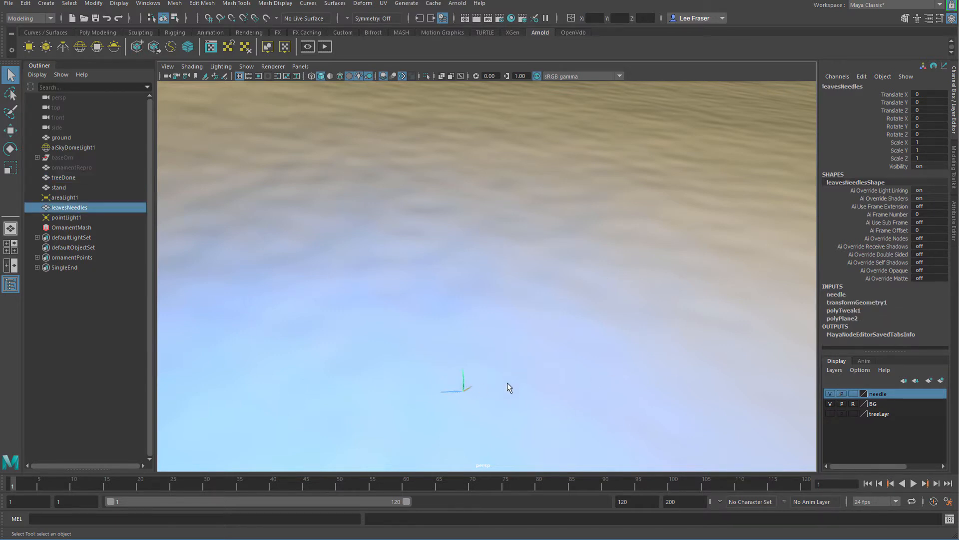
key("f")
left_click_drag(526, 355, 505, 308, "alt")
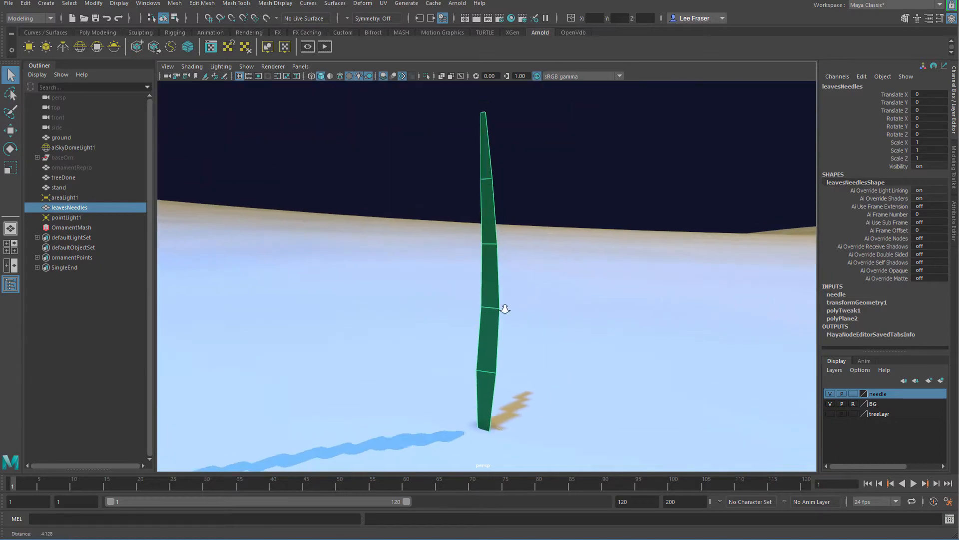
right_click_drag(505, 308, 473, 300, "alt")
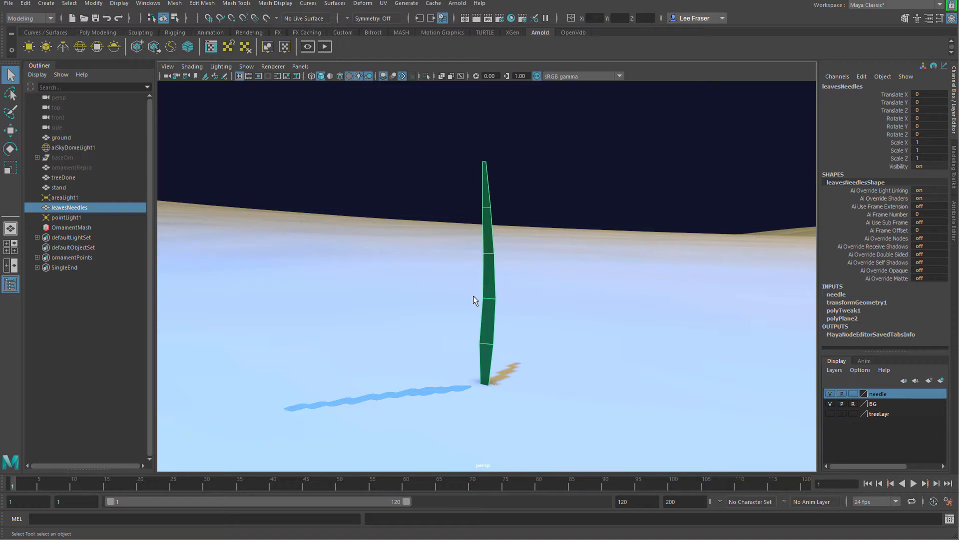
key("alt+shift+d")
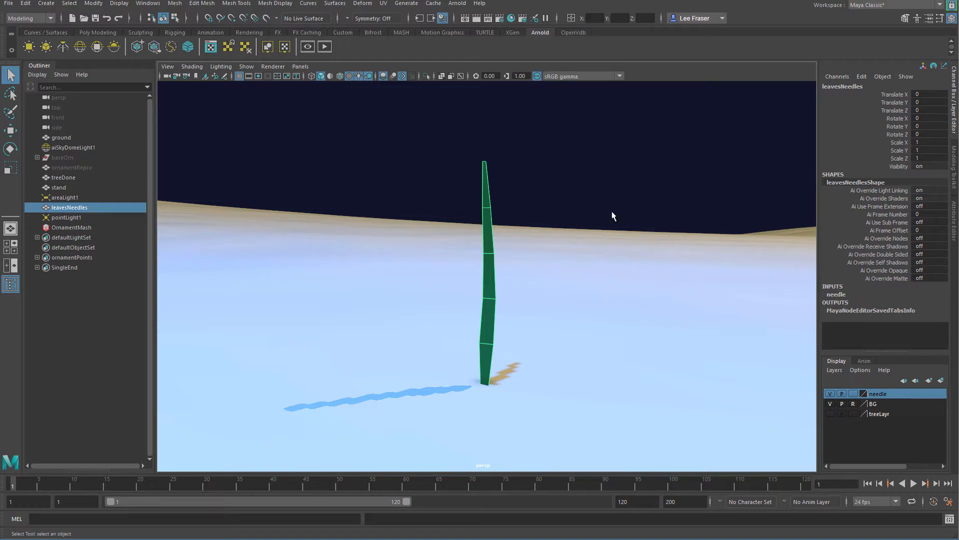
left_click_drag(571, 262, 429, 194, "alt")
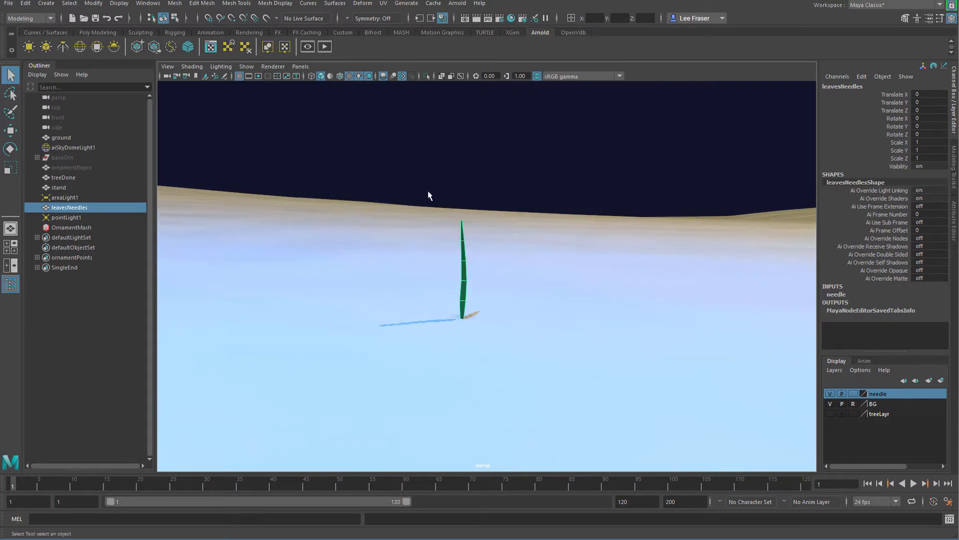
Step: Switch to the FX menu set and create a MASH network from the leavesNeedles mesh
key("space")
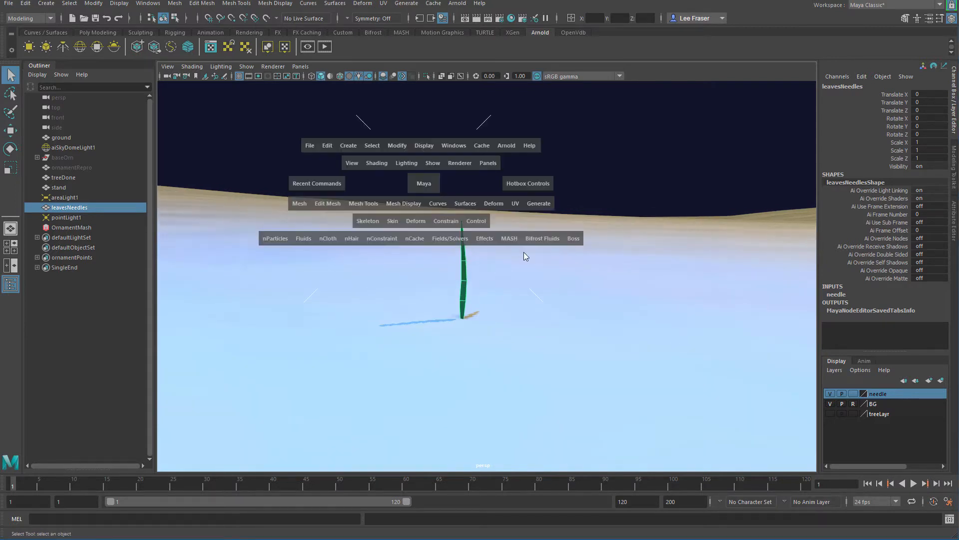
key("h")
left_click_drag(492, 172, 492, 215)
key("space")
left_click(511, 182)
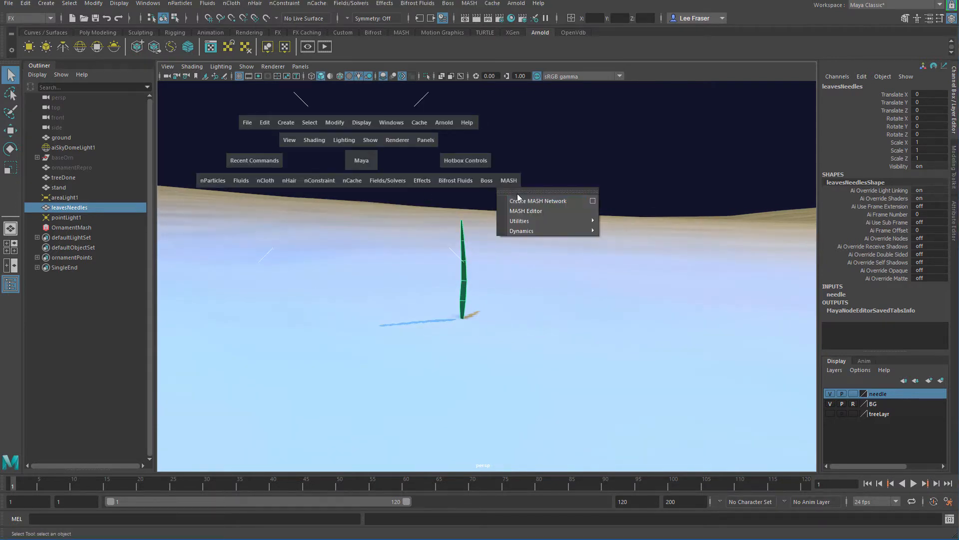
left_click(519, 200)
right_click_drag(717, 319, 580, 274, "alt")
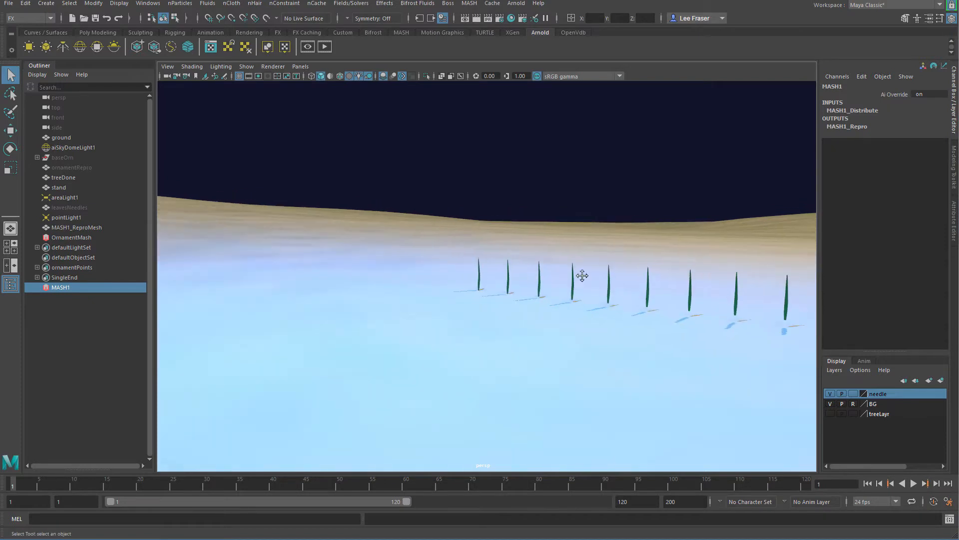
middle_click_drag(580, 275, 547, 335, "alt")
Step: Set Distance X of the needle network's Distribute node to 0 so all copies share one point
key("ctrl+a")
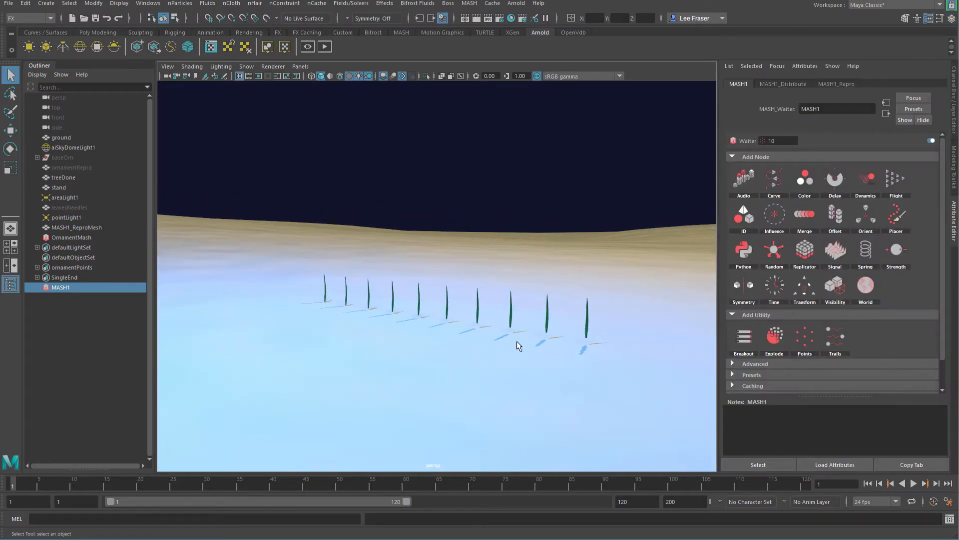
left_click_drag(516, 340, 472, 304, "alt")
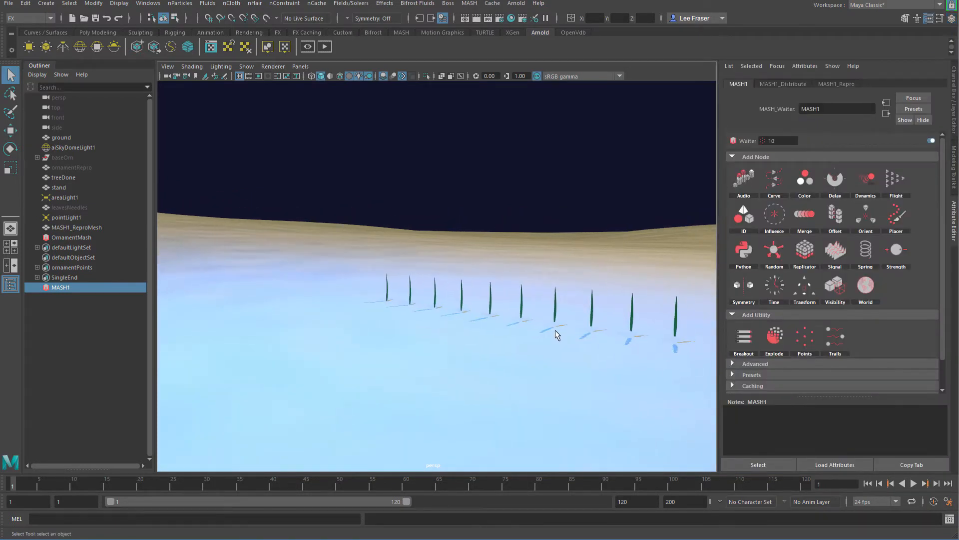
left_click(784, 84)
left_click_drag(868, 194, 791, 200)
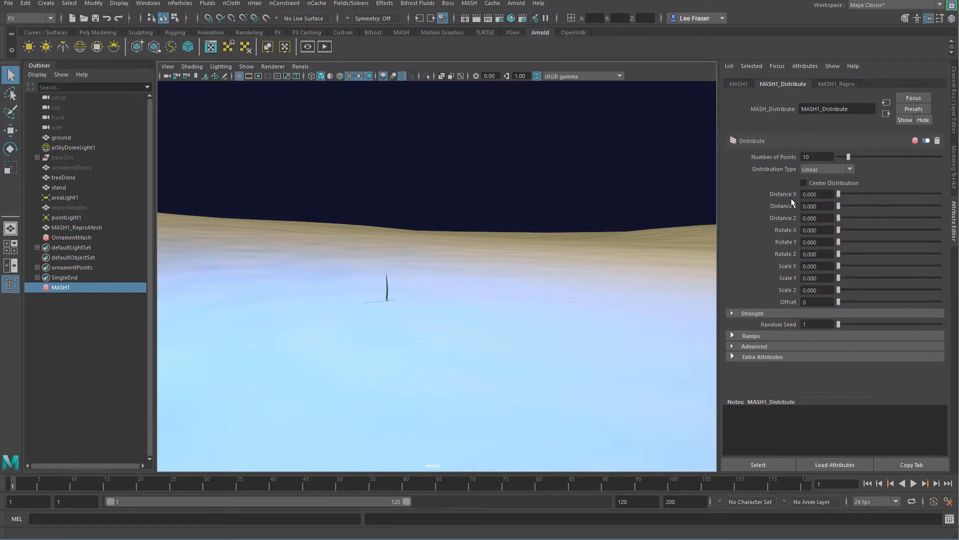
Step: Set Rotate Y of the MASH1 distribution to about 285 so the needle copies fan around their shared axis
left_click(389, 292)
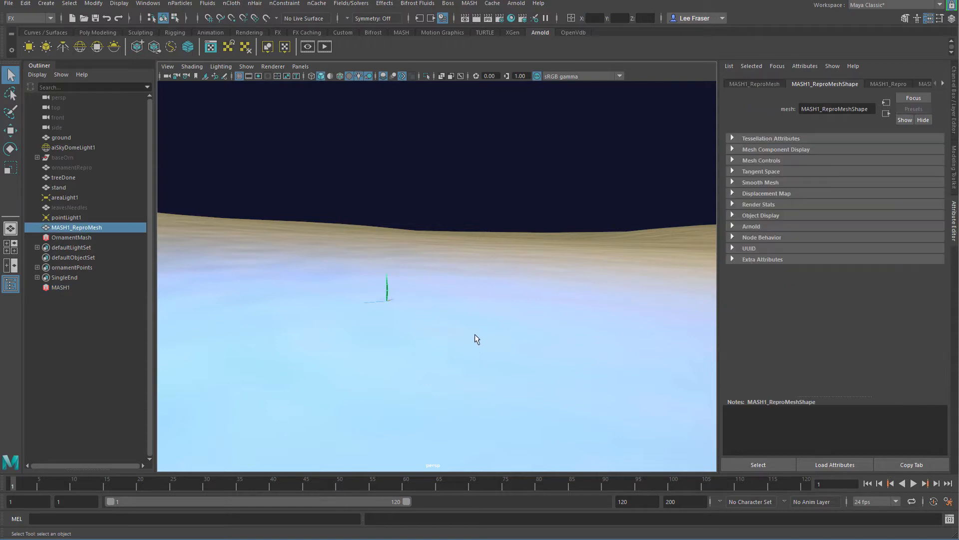
key("f")
left_click_drag(492, 331, 469, 281, "alt")
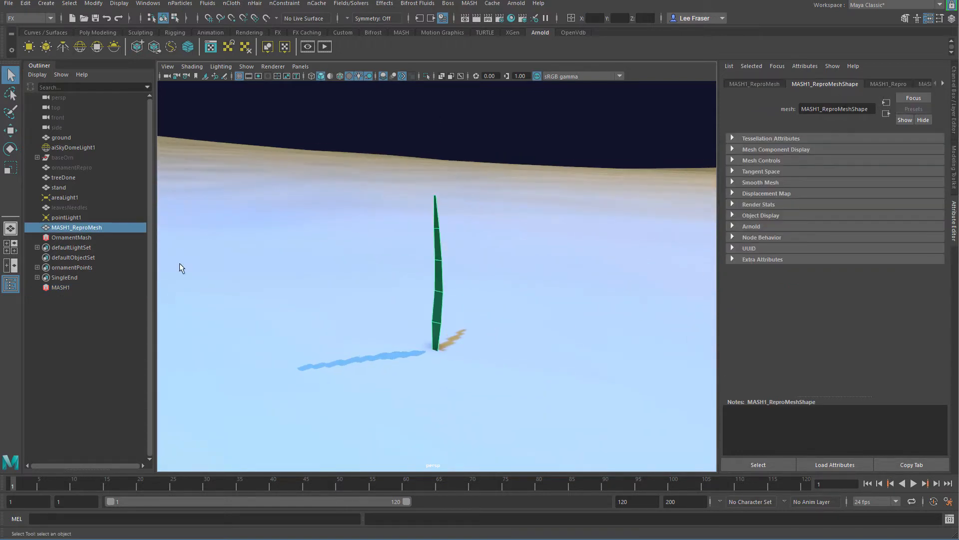
left_click(62, 287)
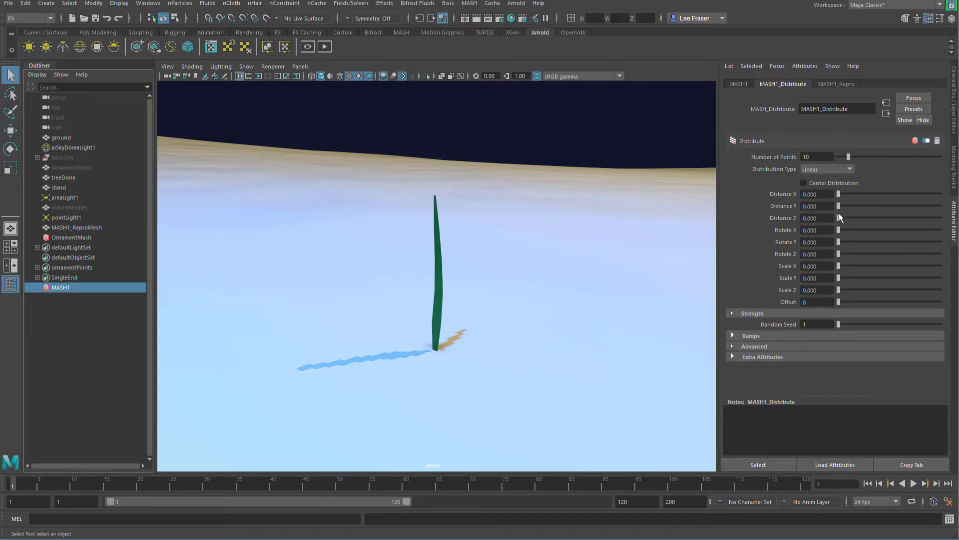
left_click_drag(840, 243, 906, 238)
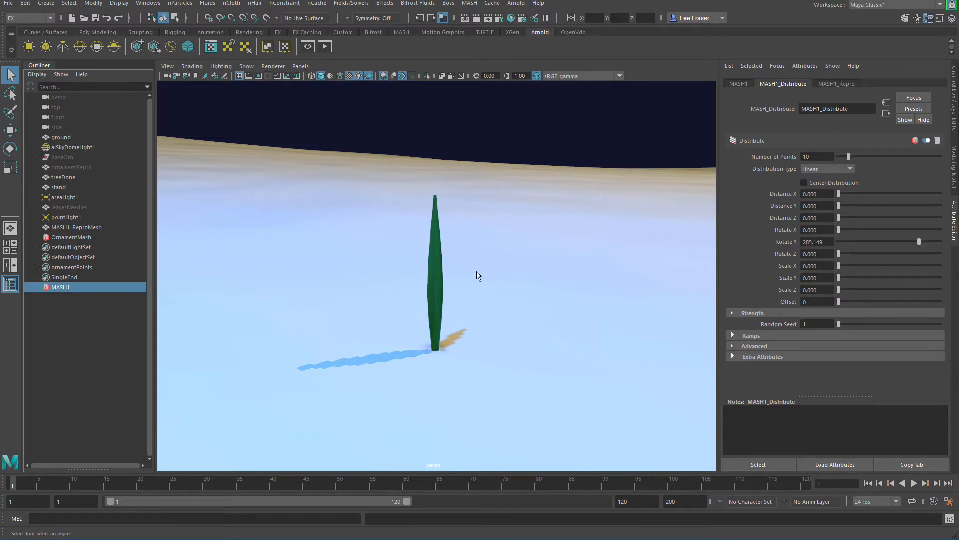
mouse_move(523, 259)
left_mouse_down("alt")
mouse_move(493, 283)
mouse_move(530, 270)
left_mouse_up("alt")
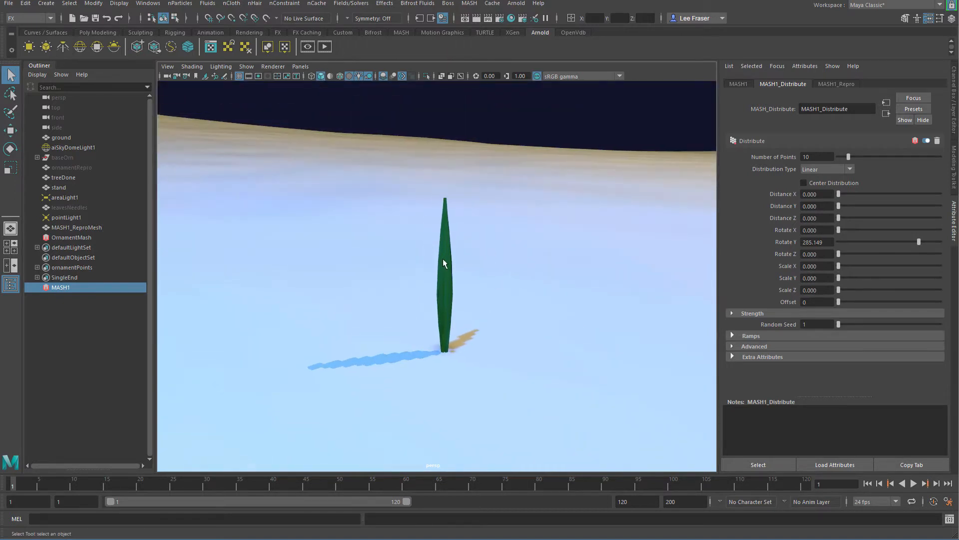
mouse_move(849, 253)
left_mouse_down()
mouse_move(838, 252)
mouse_move(862, 251)
mouse_move(838, 251)
left_mouse_up()
Step: Add a Random node to MASH1, remove its position randomness and randomize the rotation so the needles spread from one point
left_click(738, 83)
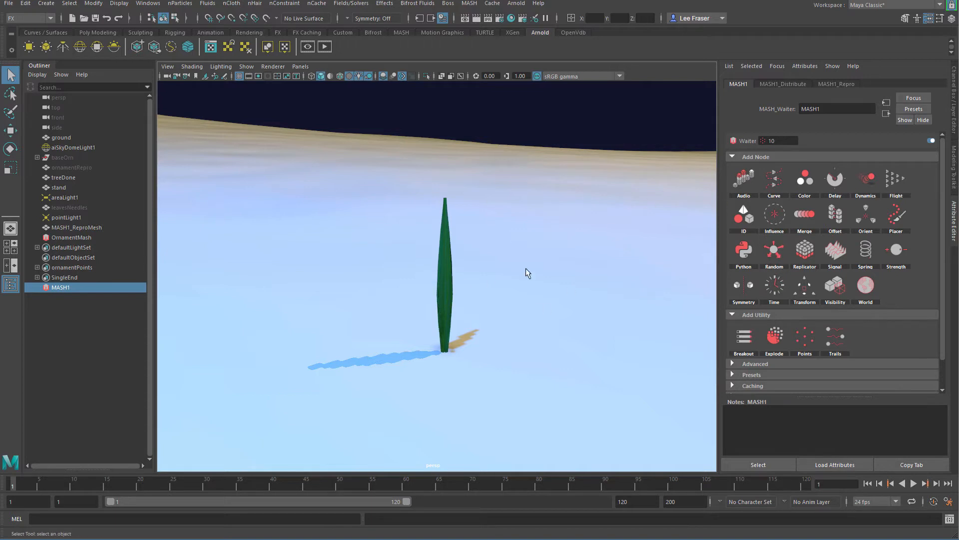
left_click(774, 250)
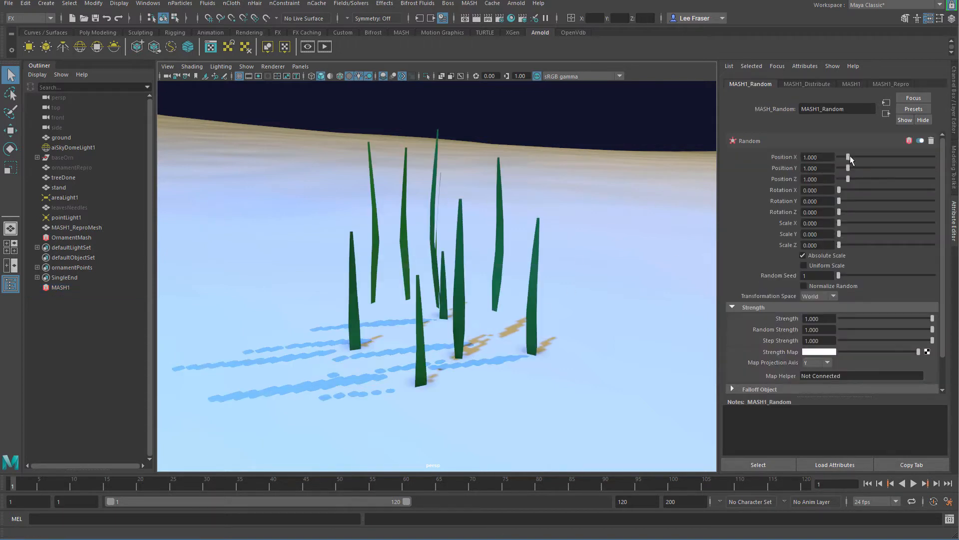
left_click_drag(848, 156, 865, 211)
left_click_drag(578, 270, 553, 315, "alt")
Step: Increase the number of points in the MASH1 distribution to 39 for a fuller needle cluster
left_click(829, 88)
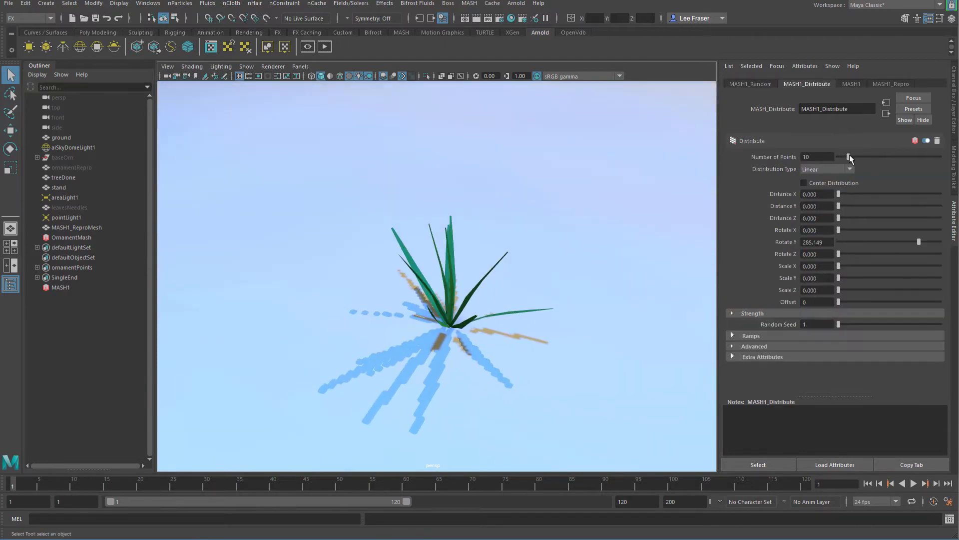
left_click_drag(850, 156, 880, 157)
left_click_drag(520, 287, 483, 283, "alt")
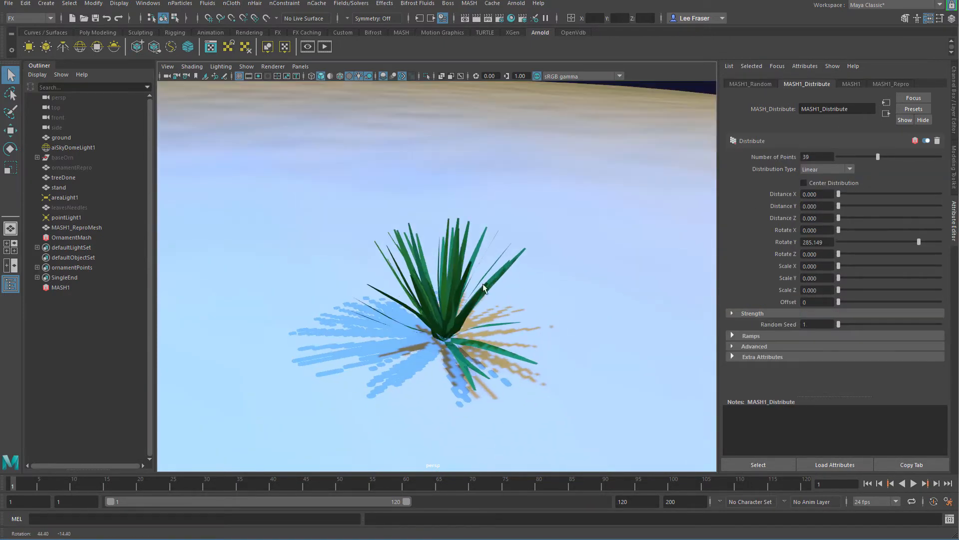
Step: Create a second MASH network from the needle cluster mesh MASH1_ReproMesh
left_click(439, 271)
left_click_drag(587, 292, 503, 207, "alt")
key("space")
left_click(650, 224)
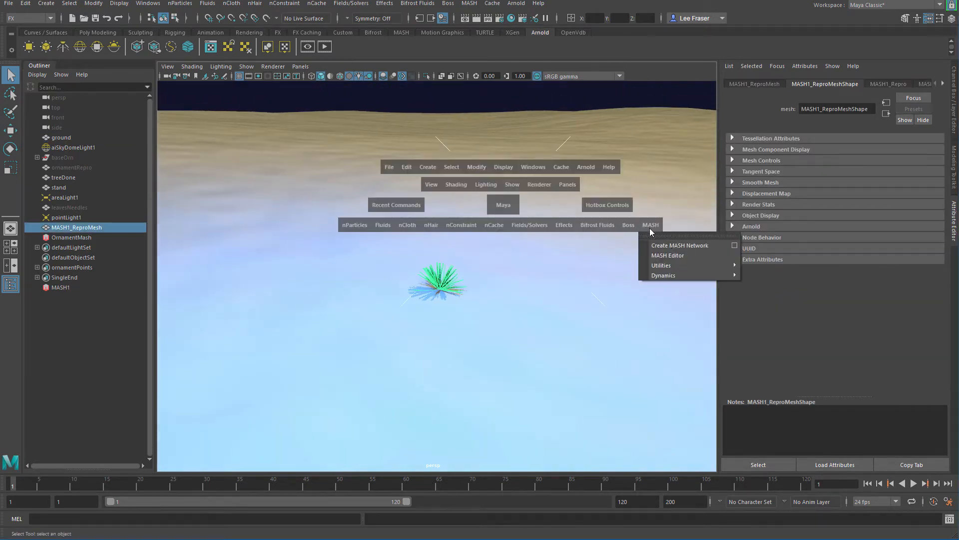
left_click(672, 245)
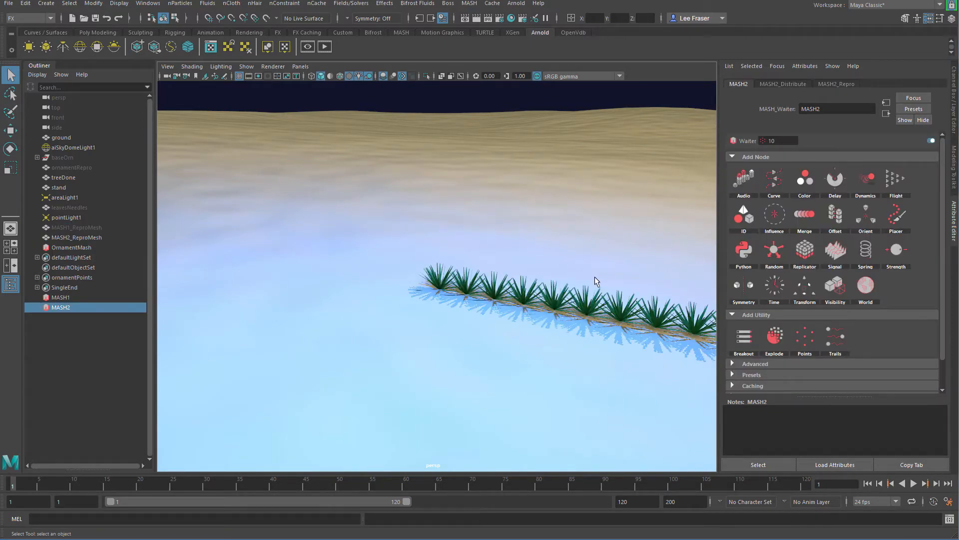
mouse_move(595, 278)
left_mouse_down("alt")
mouse_move(498, 235)
mouse_move(552, 274)
mouse_move(532, 268)
mouse_move(524, 262)
mouse_move(677, 324)
mouse_move(499, 245)
mouse_move(589, 280)
mouse_move(593, 297)
mouse_move(517, 245)
mouse_move(599, 267)
left_mouse_up("alt")
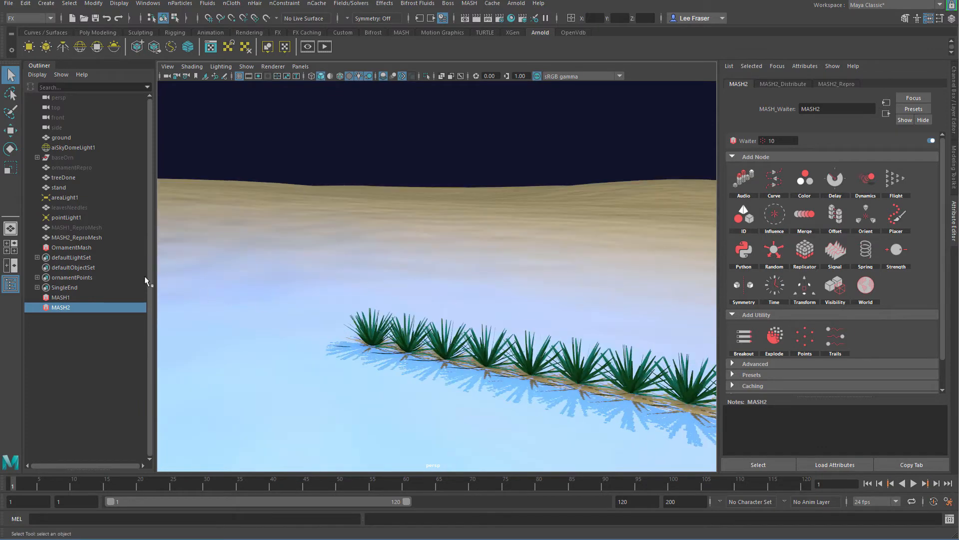
Step: Adjust the number of points in the MASH1 distribution to about 38 and raise its Scale Y slightly for taller needles
left_click(116, 297)
left_click(829, 83)
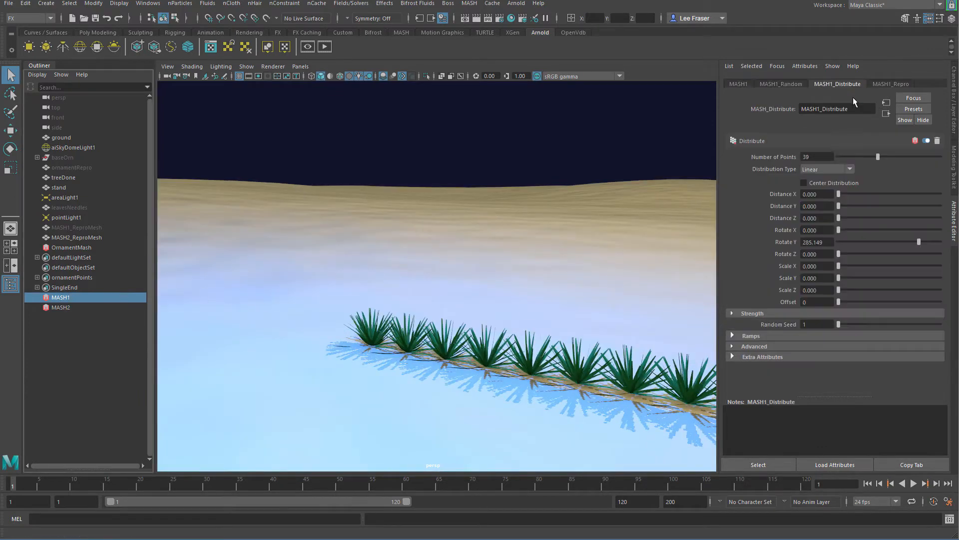
left_click_drag(862, 157, 874, 156)
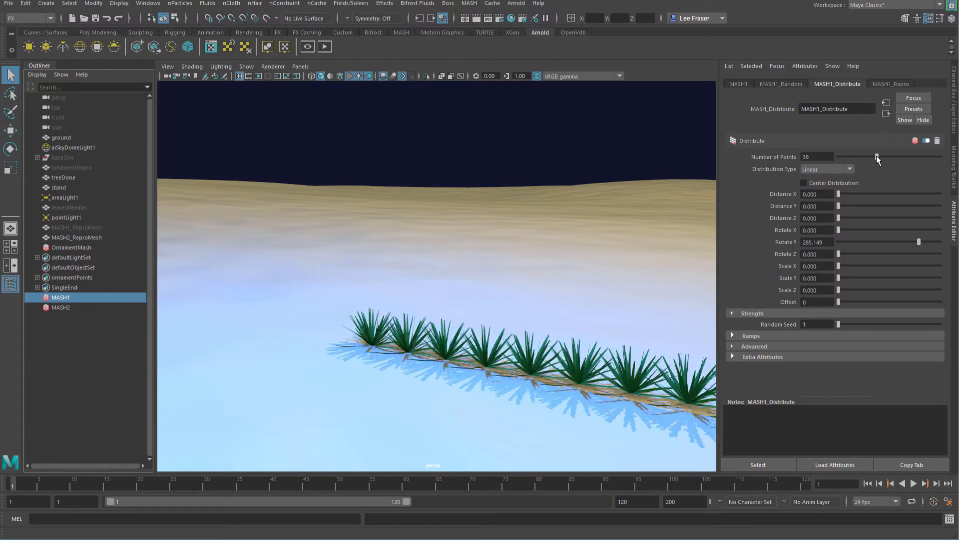
left_click_drag(839, 278, 842, 277)
Step: Change the distribution type of the MASH2 network to Mesh
left_click(122, 307)
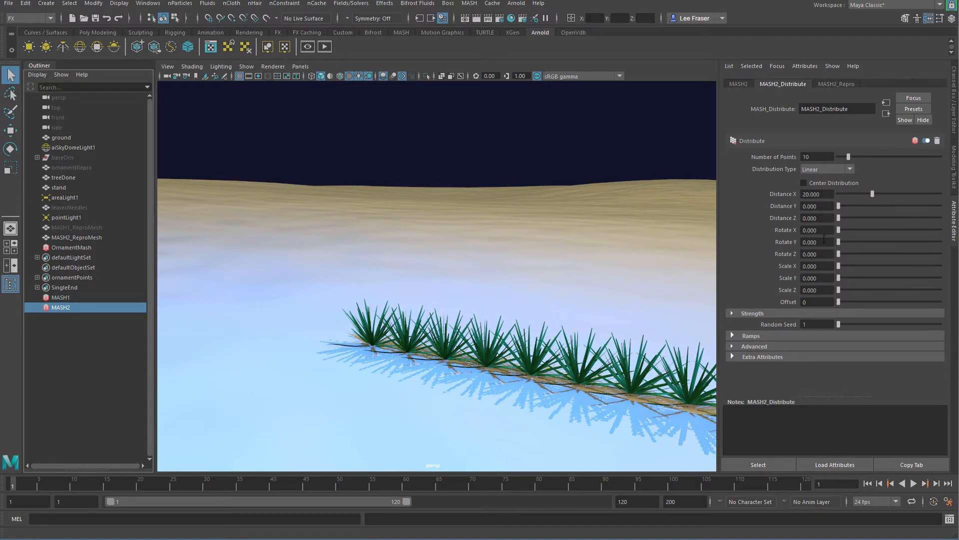
left_click(836, 169)
left_click(830, 211)
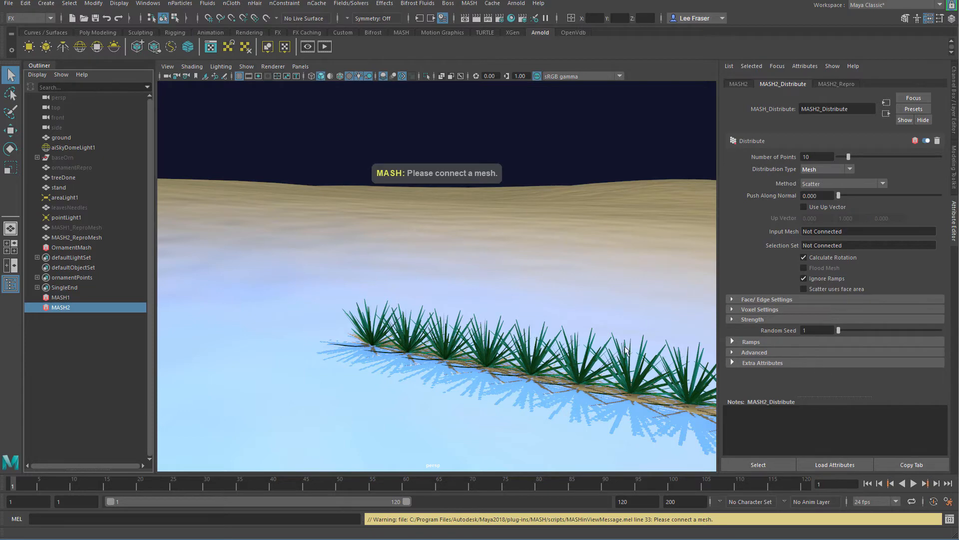
Step: Make the treeLayr display layer visible and bring the whole bare tree into view
middle_click_drag(490, 302, 612, 316, "alt")
key("ctrl+a")
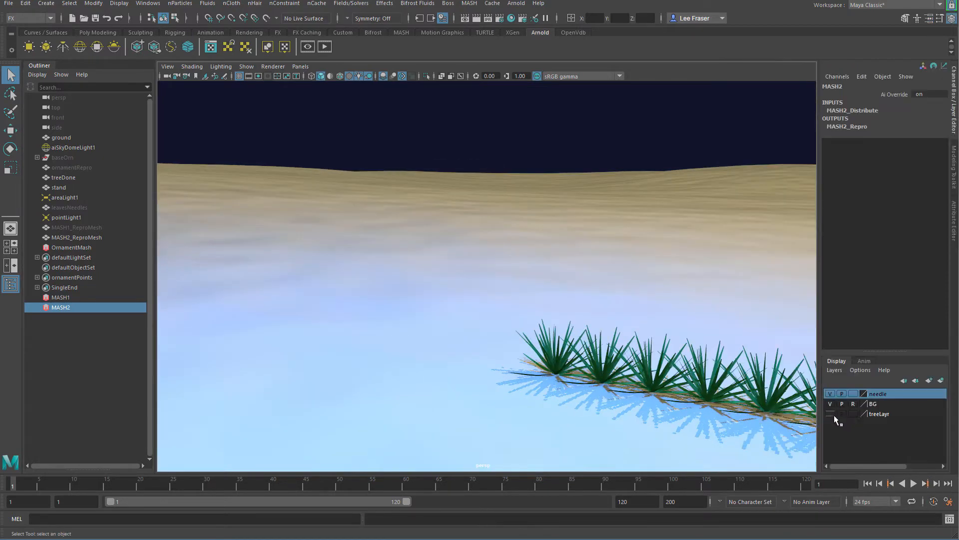
left_click(831, 414)
right_click_drag(670, 320, 539, 235, "alt")
middle_click_drag(538, 236, 500, 295, "alt")
right_click_drag(501, 295, 612, 350, "alt")
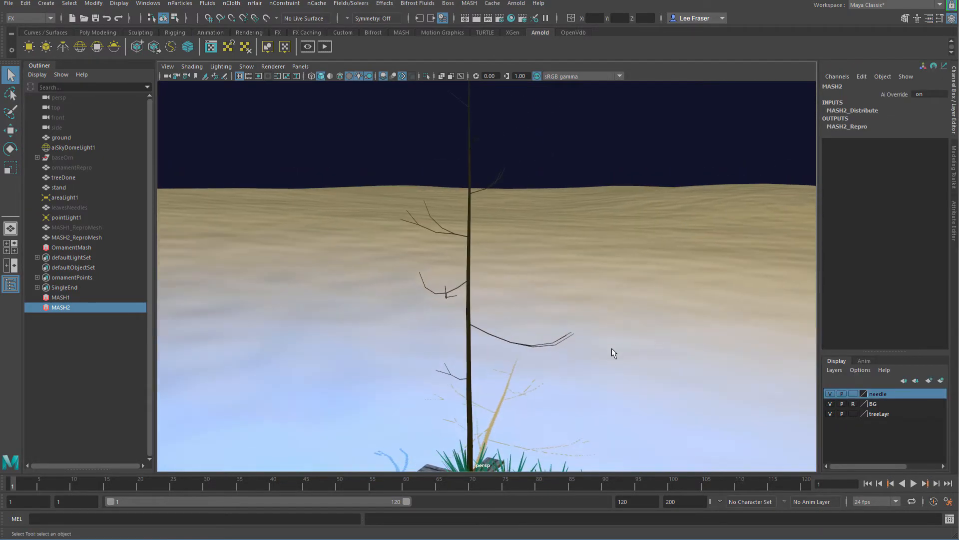
left_click_drag(611, 348, 568, 321, "alt")
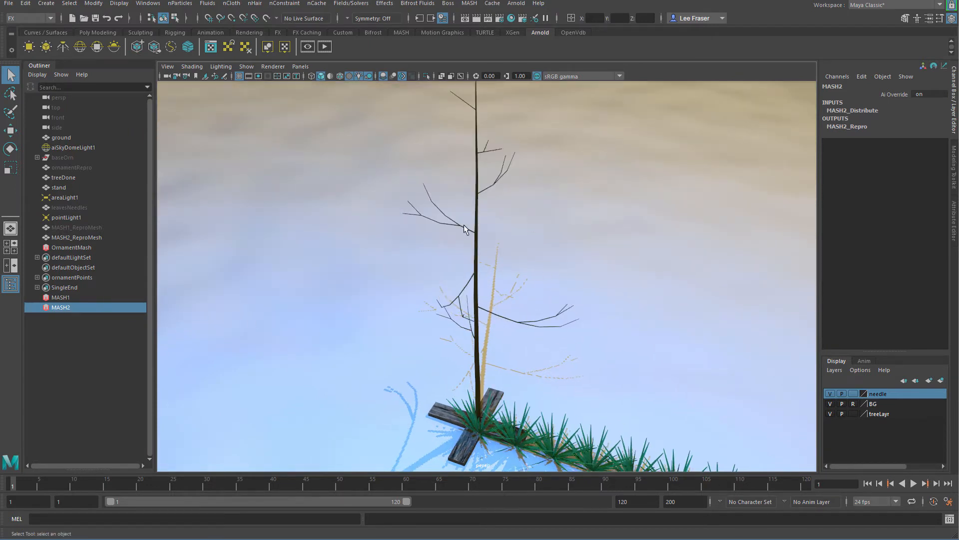
Step: Switch the treeDone mesh to vertex selection mode around its lower branches
right_click_drag(553, 325, 465, 330)
middle_click_drag(528, 302, 467, 259, "alt")
key("ctrl+z")
right_click_drag(485, 283, 607, 283)
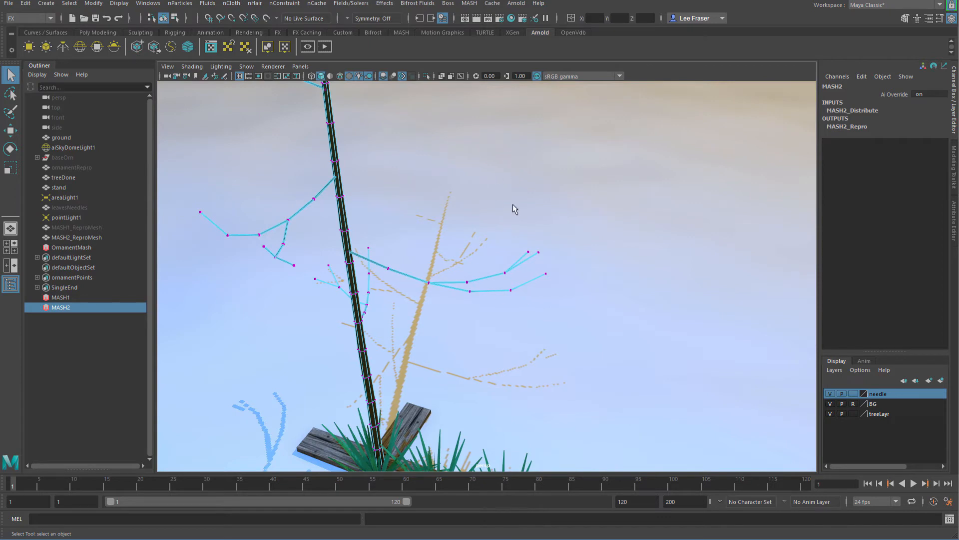
middle_click_drag(529, 222, 618, 219, "alt")
Step: Set up polygon selection constraints for the next selection with random selection active at a ratio of about 0.41
key("space")
left_click(473, 156)
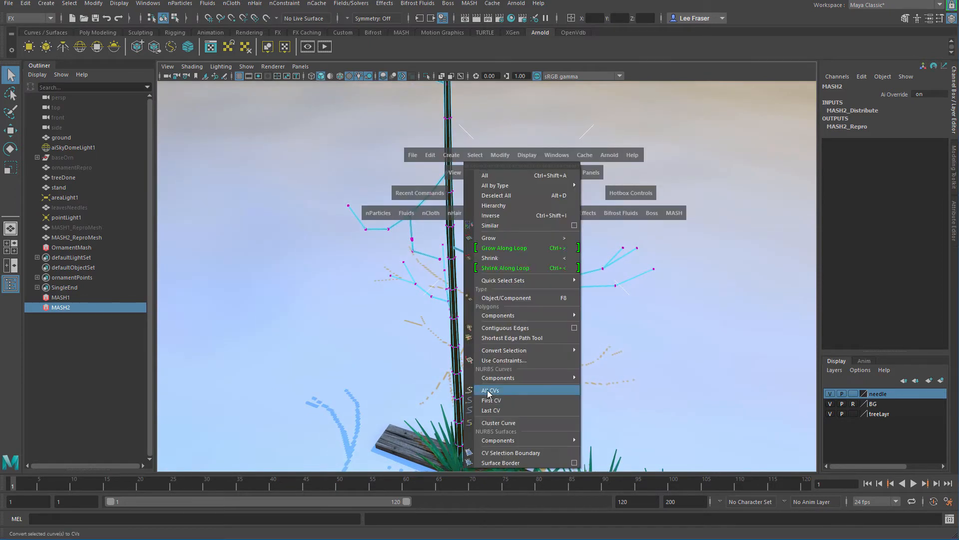
left_click(478, 361)
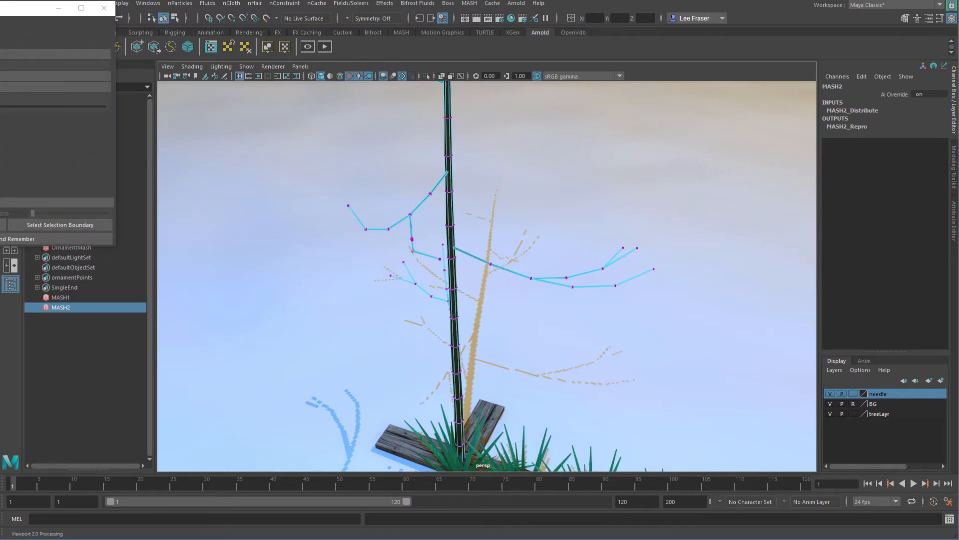
left_click_drag(10, 8, 195, 132)
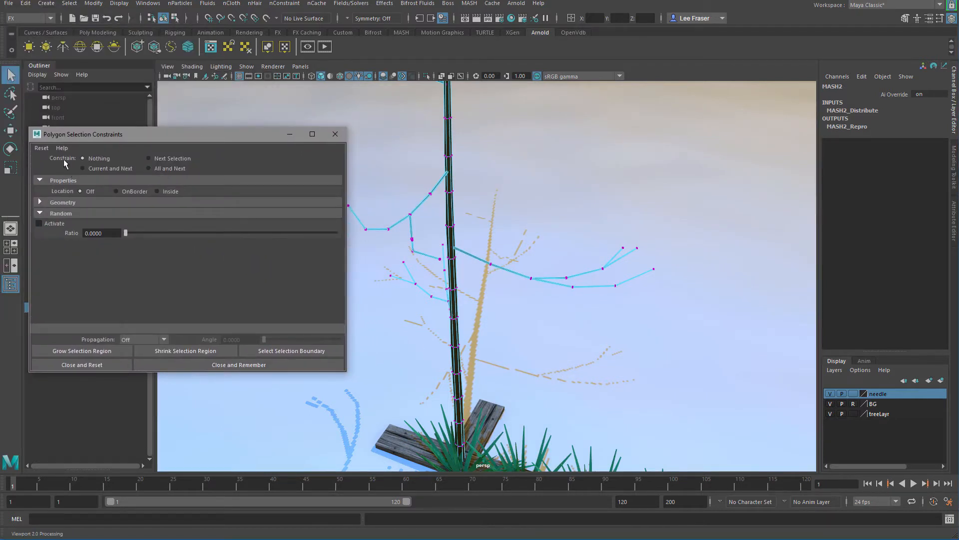
left_click(167, 158)
left_click_drag(143, 231, 212, 231)
Step: Select random vertices at the outer ends of the tree's lower branches, working around the trunk
left_click_drag(550, 194, 640, 286)
left_click_drag(694, 324, 695, 325)
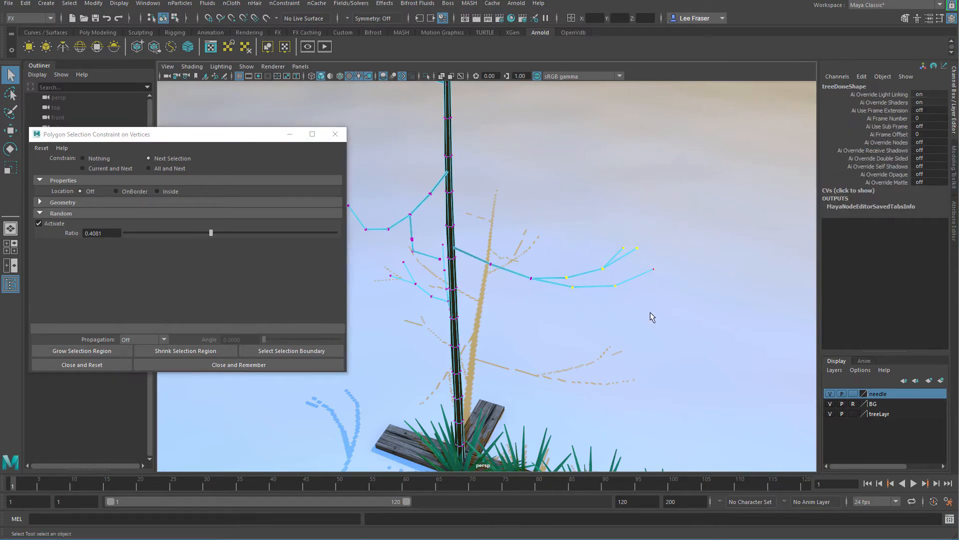
left_click_drag(583, 304, 548, 302, "alt")
right_click_drag(547, 302, 778, 396, "alt")
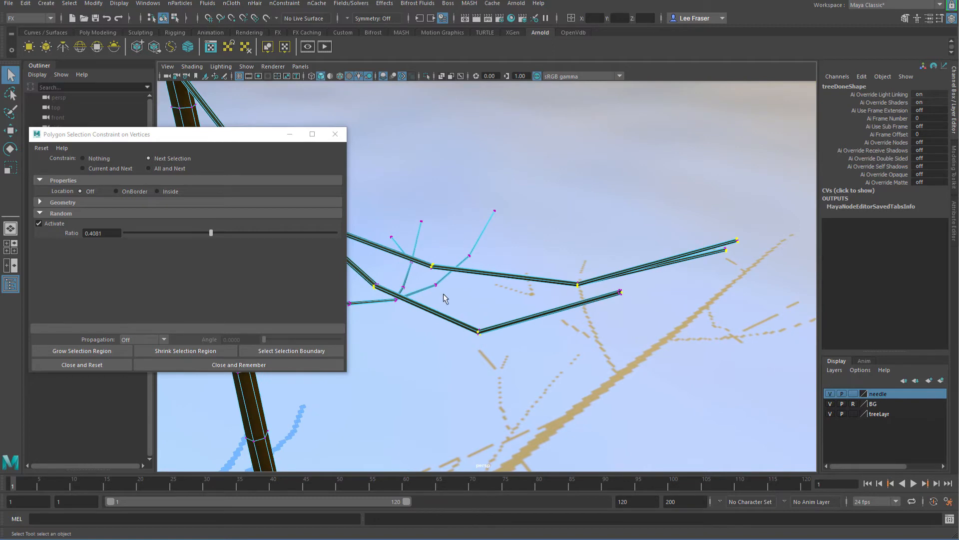
middle_click_drag(628, 265, 691, 285, "alt")
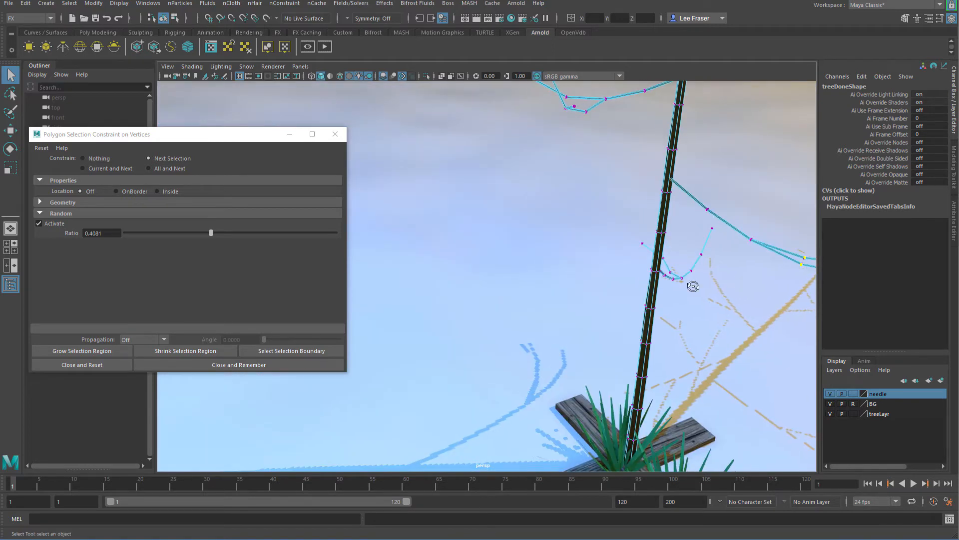
left_click_drag(692, 285, 600, 272, "alt")
middle_click_drag(600, 272, 630, 230, "alt")
left_click_drag(630, 230, 569, 250, "alt")
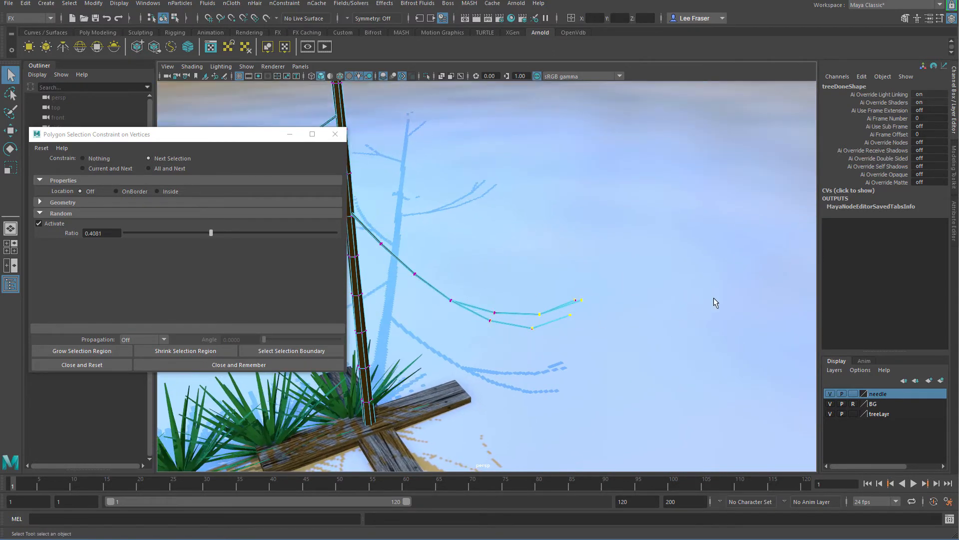
left_click_drag(713, 298, 461, 231, "alt")
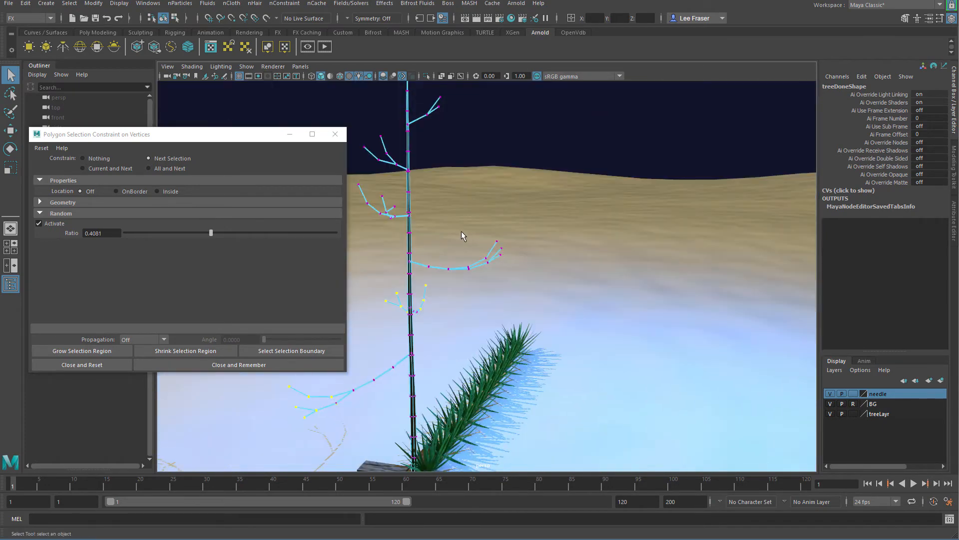
left_click_drag(546, 275, 624, 273, "alt")
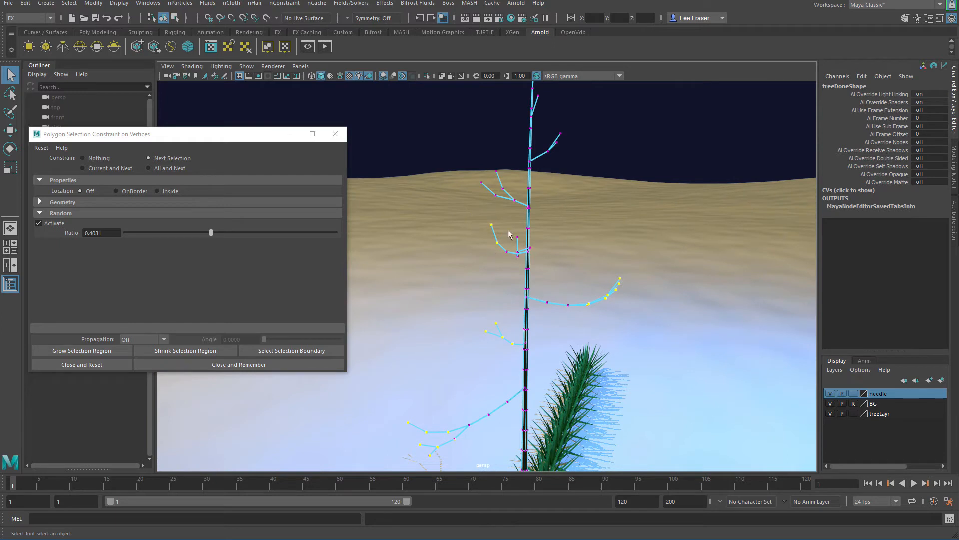
Step: Add random vertices from the upper branch ends and the treetop to the selection
left_click_drag(468, 153, 511, 204, "shift")
middle_click_drag(560, 132, 583, 184, "alt")
left_click_drag(573, 171, 598, 210, "shift")
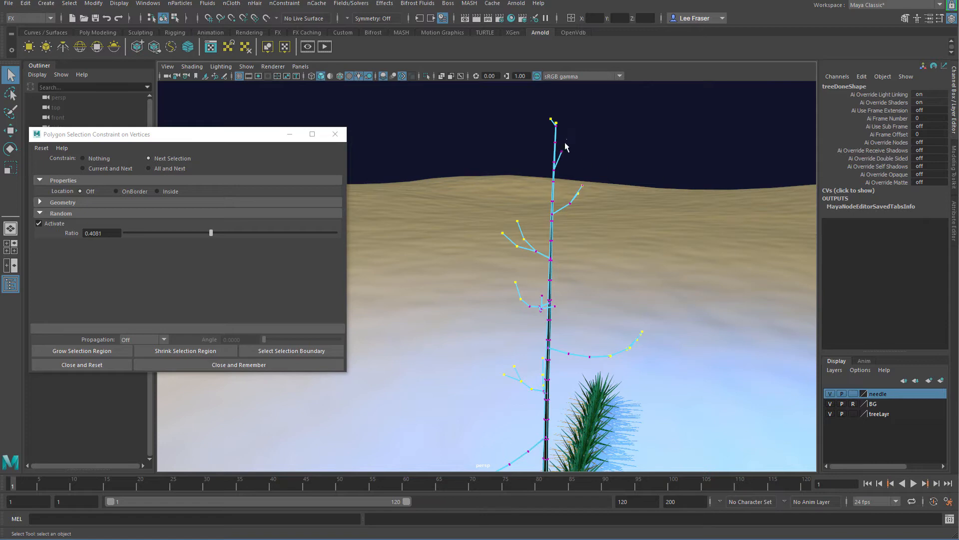
left_click_drag(566, 141, 486, 190, "shift")
left_click_drag(516, 193, 539, 217, "shift")
Step: Save the selected vertices as a quick select set named ends and reset the selection constraints
left_click_drag(669, 269, 621, 279, "alt")
key("space")
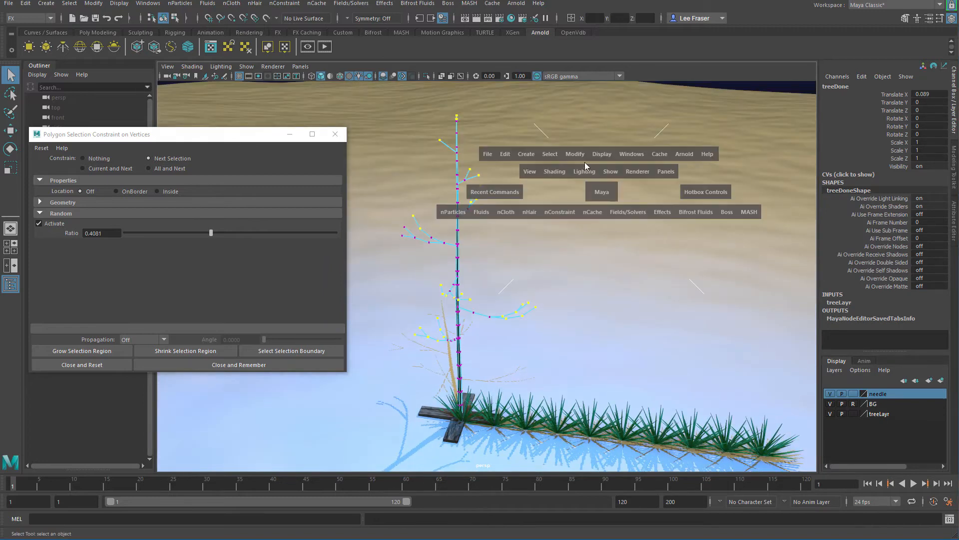
left_click(548, 155)
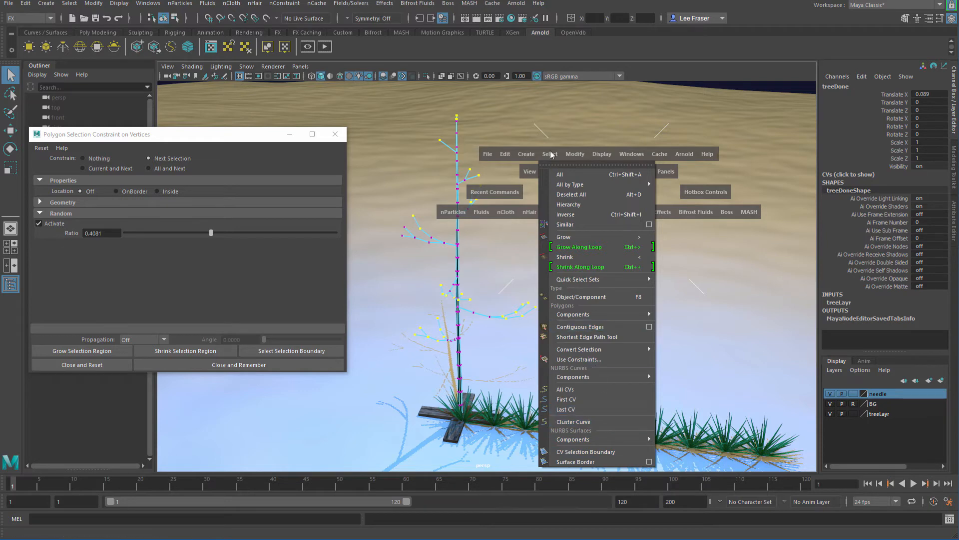
left_click(529, 155)
mouse_move(613, 357)
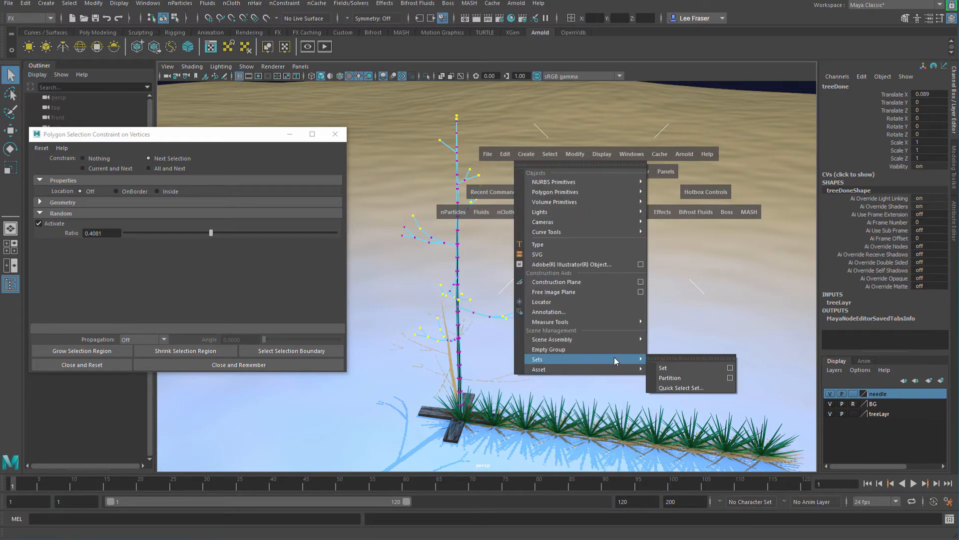
left_click(695, 388)
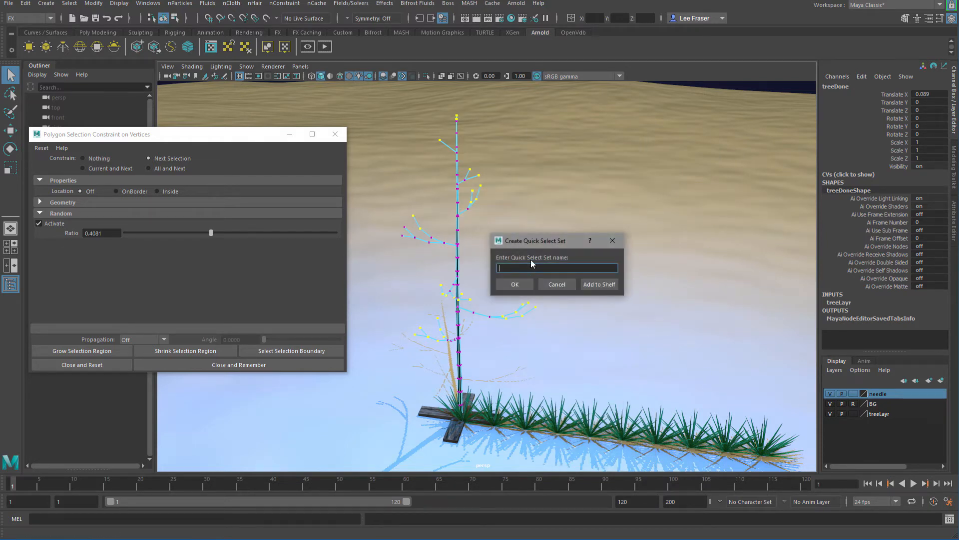
type("ends")
key("Return")
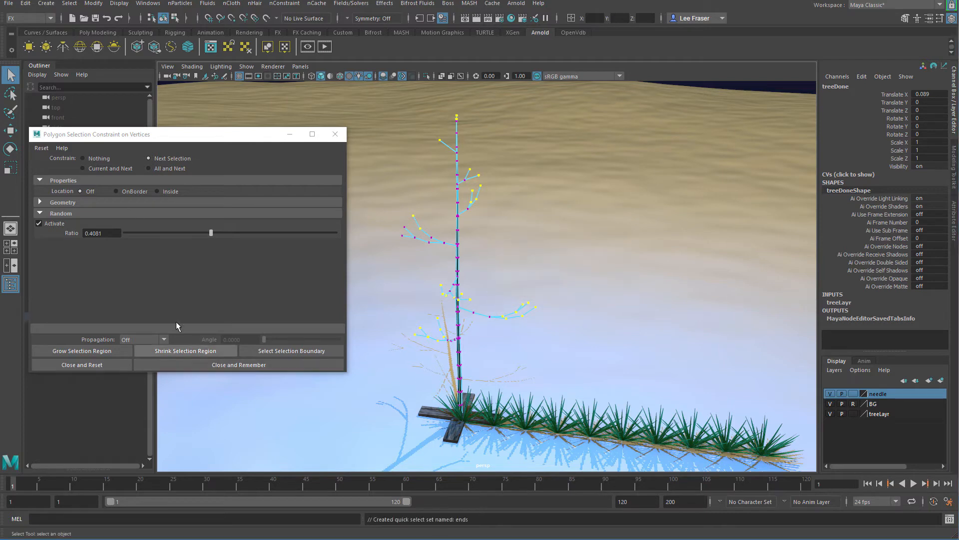
left_click(91, 365)
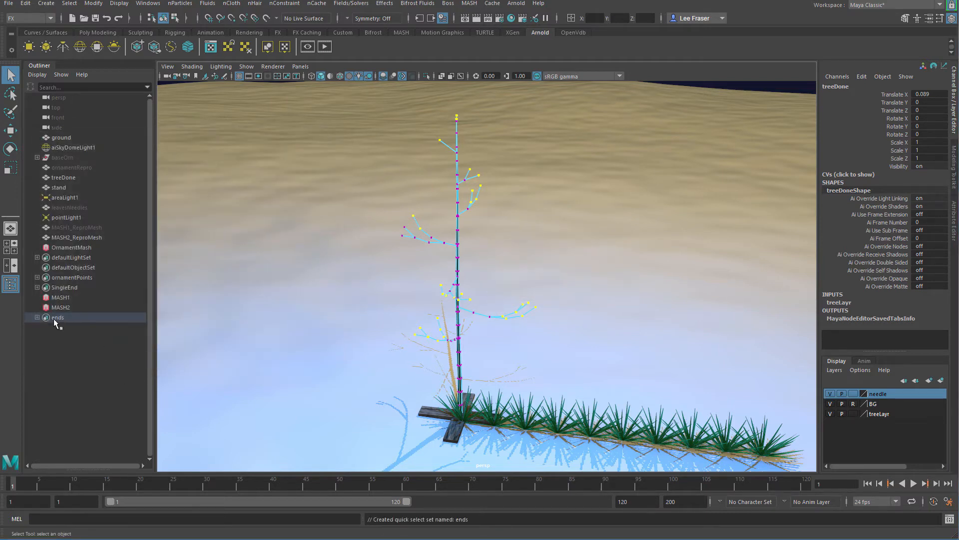
Step: Assign the ends set as the selection set of the MASH2 distribution
left_click(66, 307)
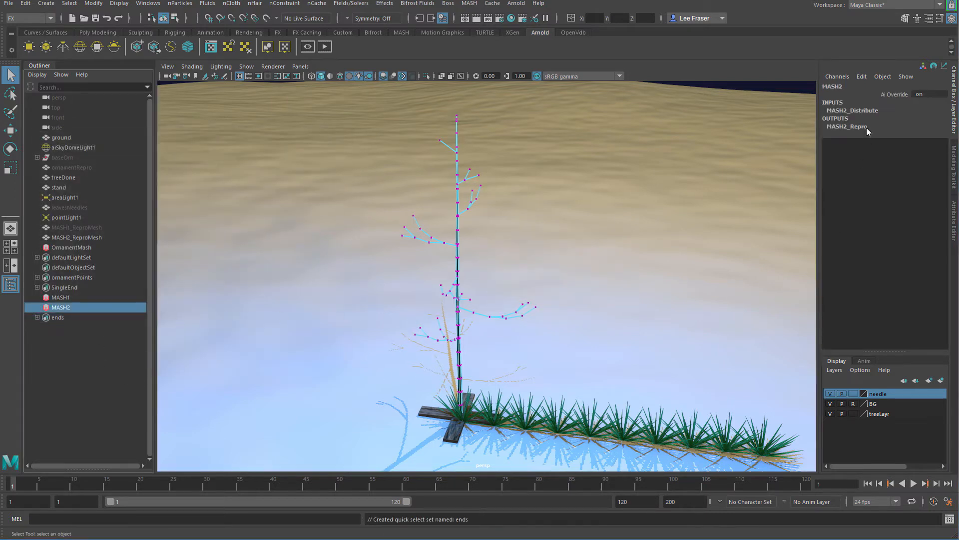
key("ctrl+a")
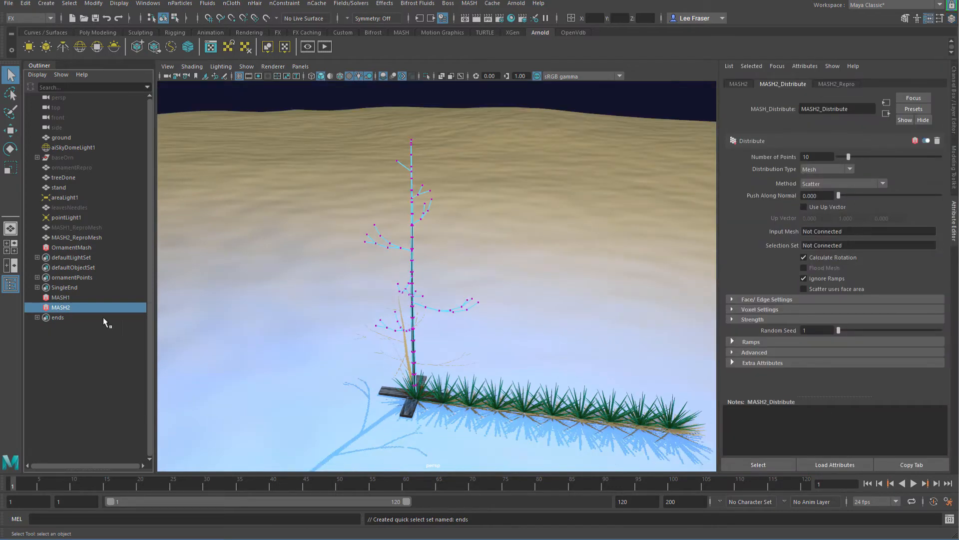
middle_click_drag(59, 318, 832, 244)
key("f")
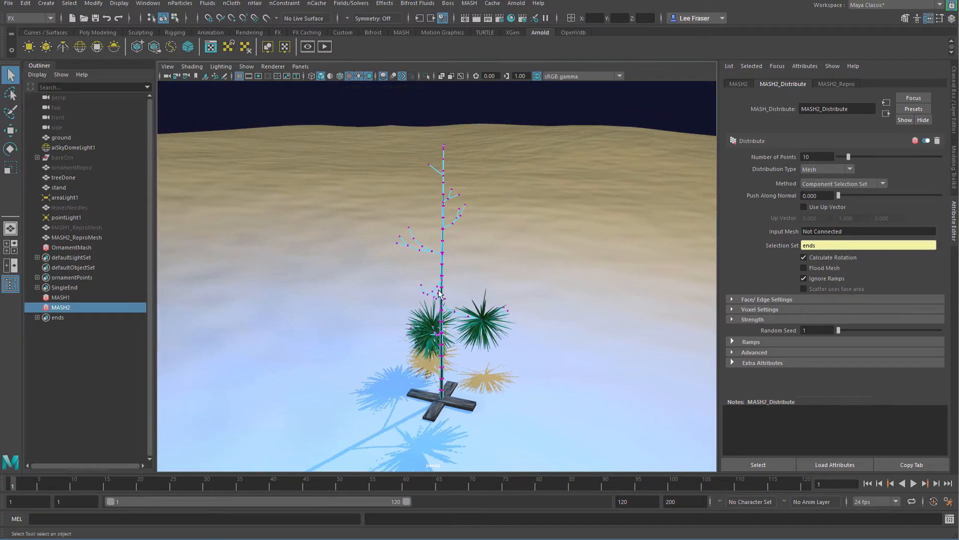
Step: Leave vertex mode on the tree and raise the number of points in the MASH2 distribution to 98
left_click(439, 294, "shift")
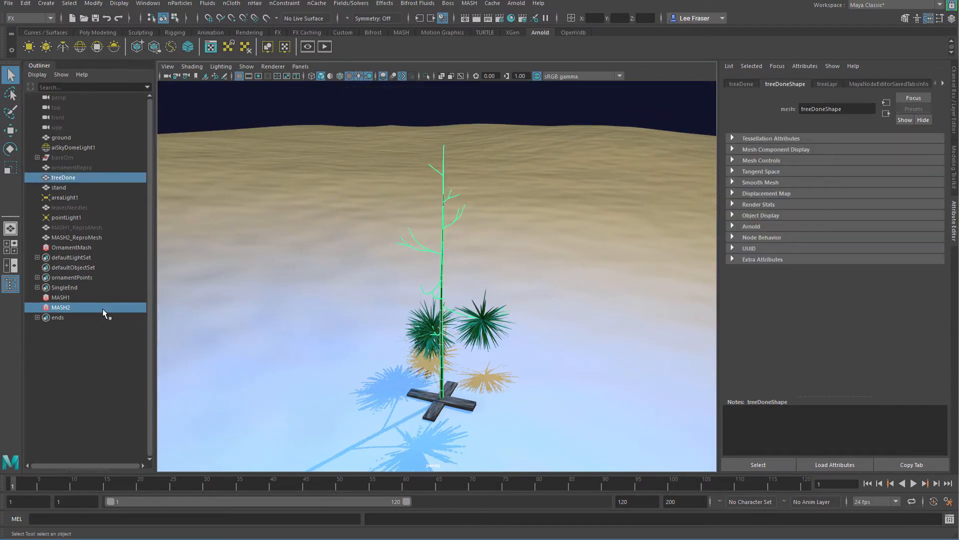
left_click(103, 307)
left_click_drag(856, 156, 938, 157)
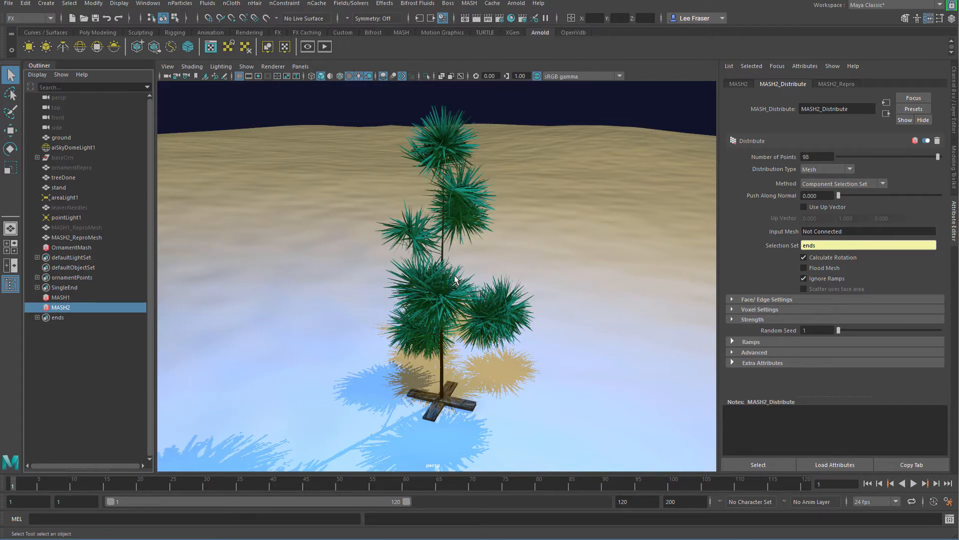
left_click_drag(543, 262, 520, 269, "alt")
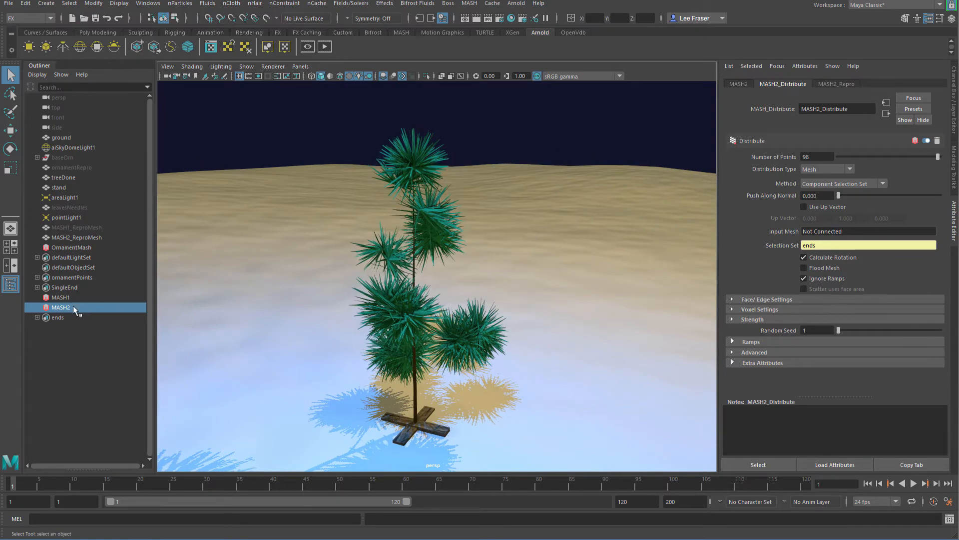
Step: Reduce the number of points in the MASH1 distribution to thin out the needle clusters on the tree
left_click(83, 297)
left_click_drag(874, 157, 855, 157)
left_click(61, 308)
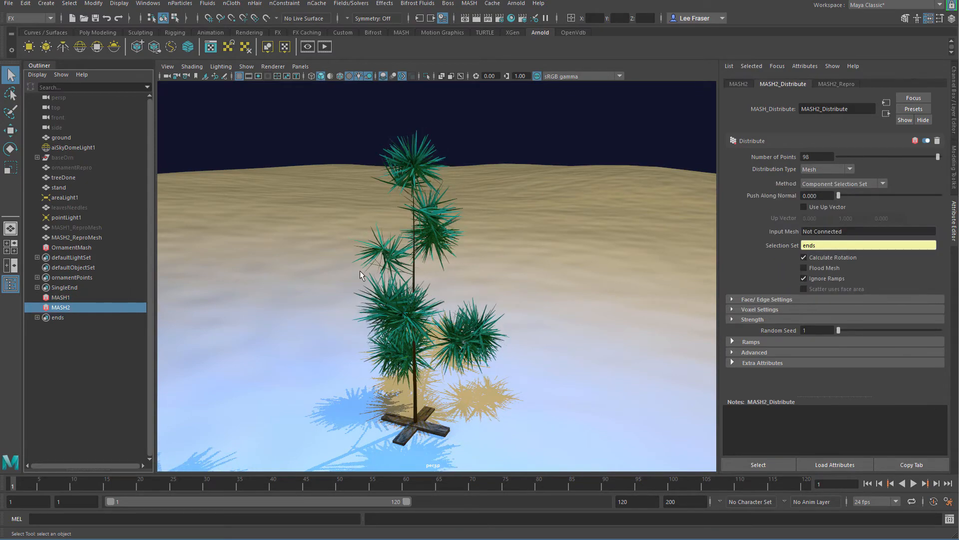
left_click_drag(428, 360, 464, 210, "alt")
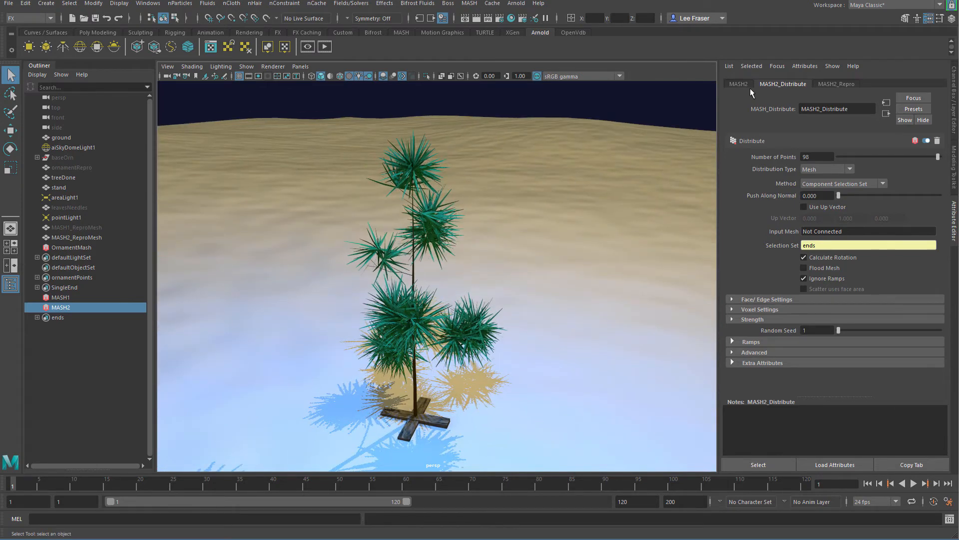
Step: Add an Offset node to MASH2 and set its Offset Scale to -0.4 on all axes to shrink the clusters
left_click(737, 82)
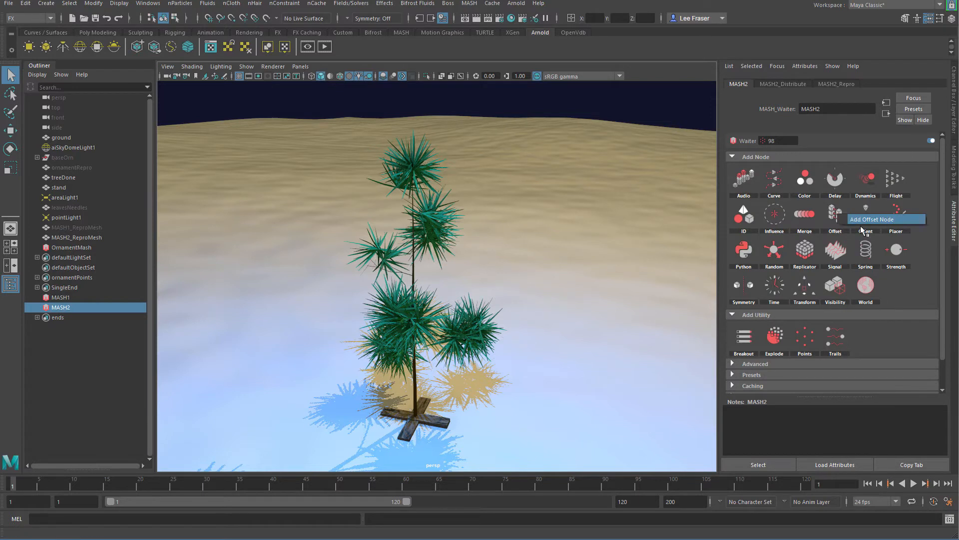
left_click(861, 226)
left_click(834, 239)
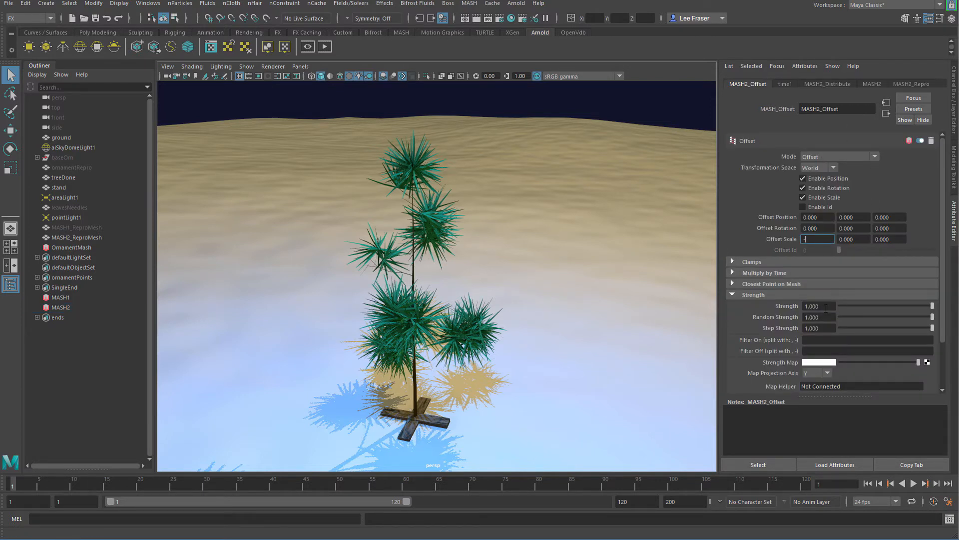
type("-.4")
key("Caps_Lock")
key("Return")
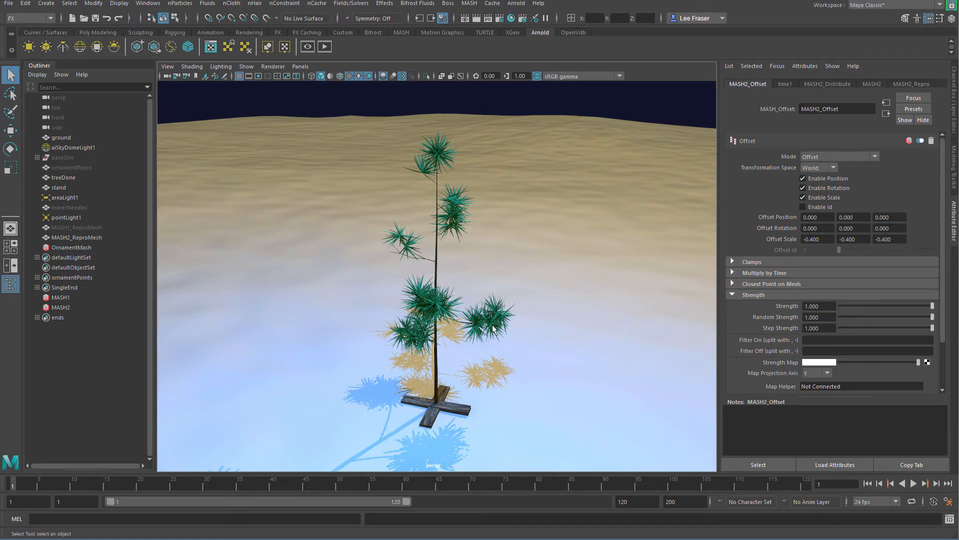
Step: Set the number of points in the MASH1 distribution to 9 to thin out the needle clusters
left_click_drag(493, 329, 516, 313, "alt")
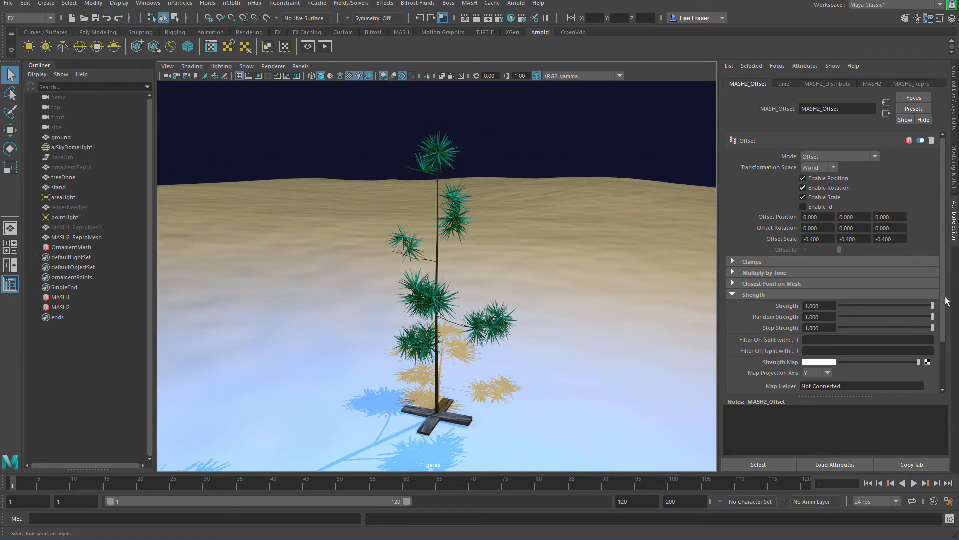
left_click_drag(927, 315, 947, 319)
left_click_drag(509, 335, 550, 317, "alt")
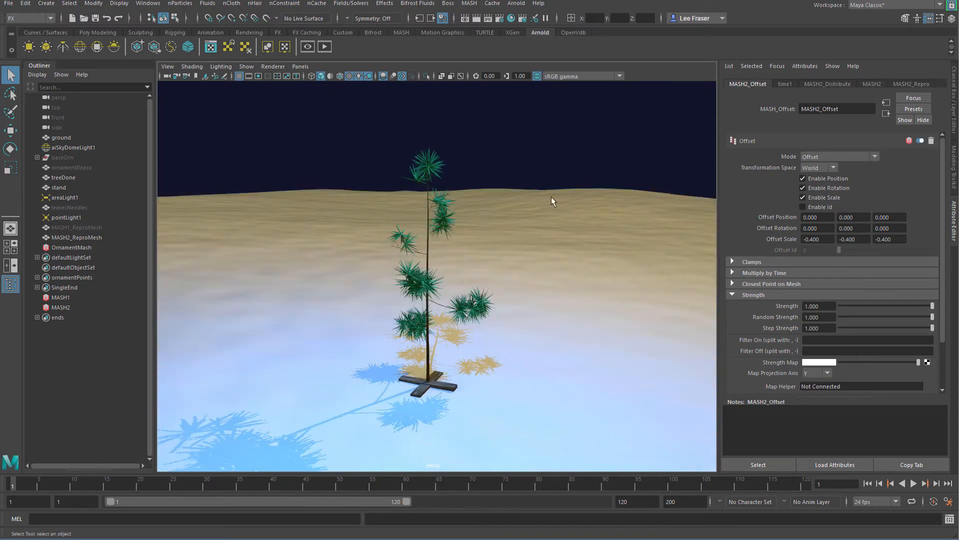
left_click_drag(503, 253, 593, 203, "alt")
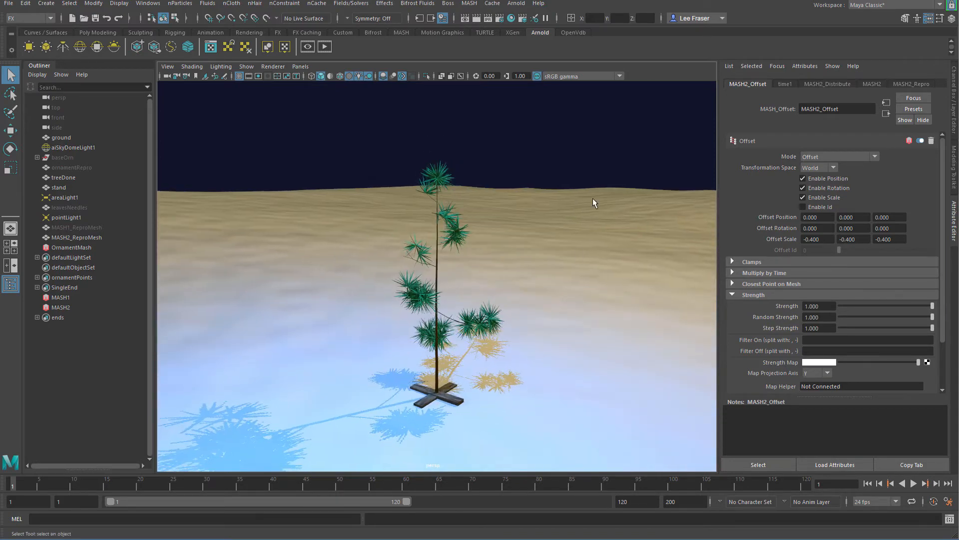
left_click(60, 297)
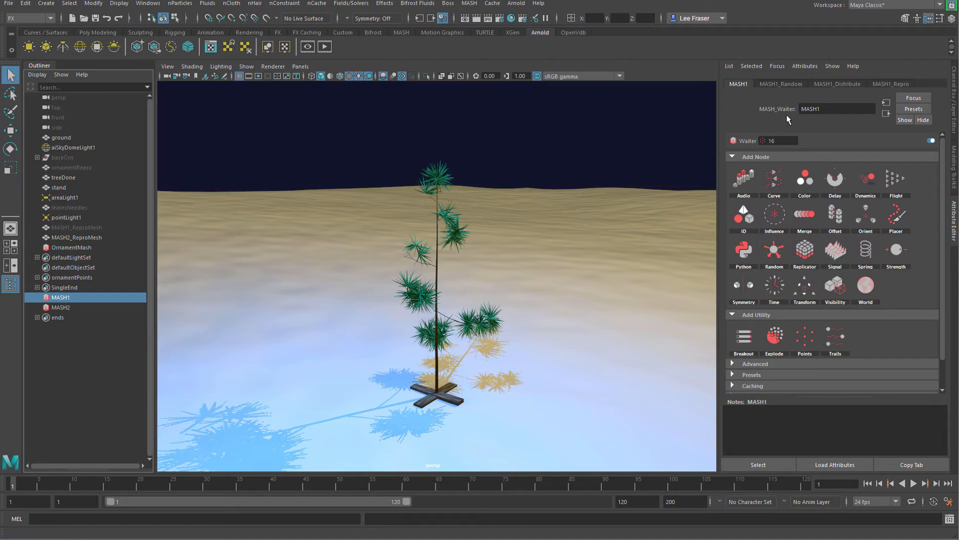
left_click(825, 83)
left_click_drag(852, 157, 848, 159)
left_click_drag(539, 271, 430, 287, "alt")
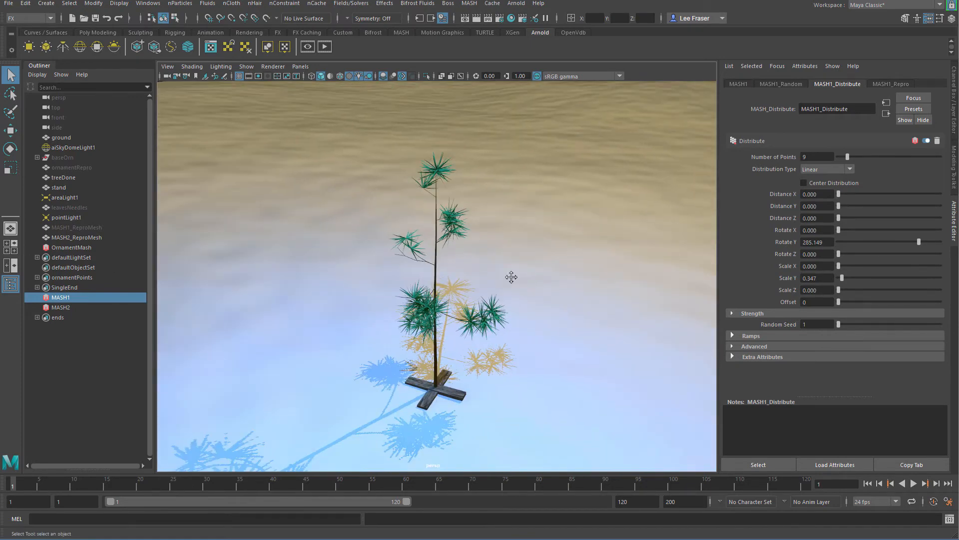
Step: Unhide the ornamentRepro mesh and frame it in the perspective view
left_click_drag(510, 274, 339, 252, "alt")
left_click(121, 168)
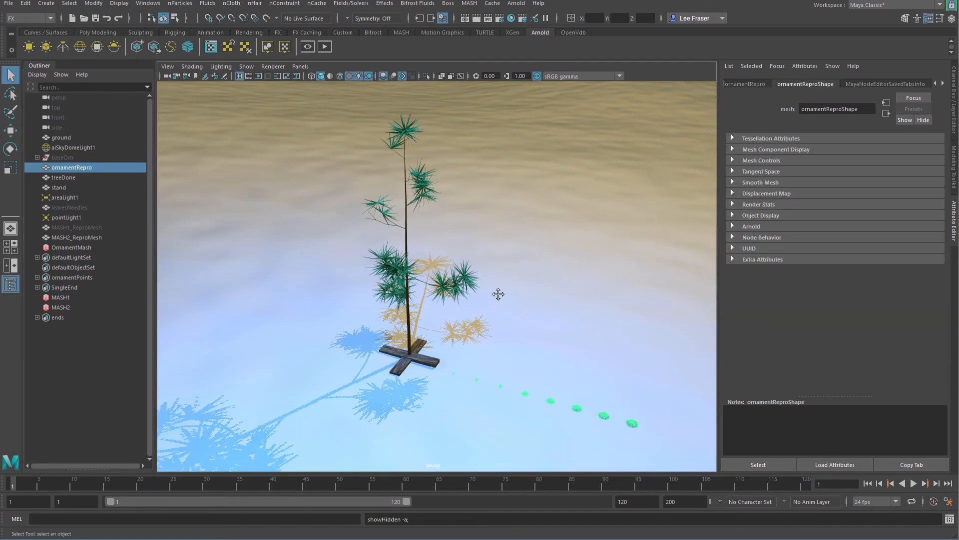
key("f")
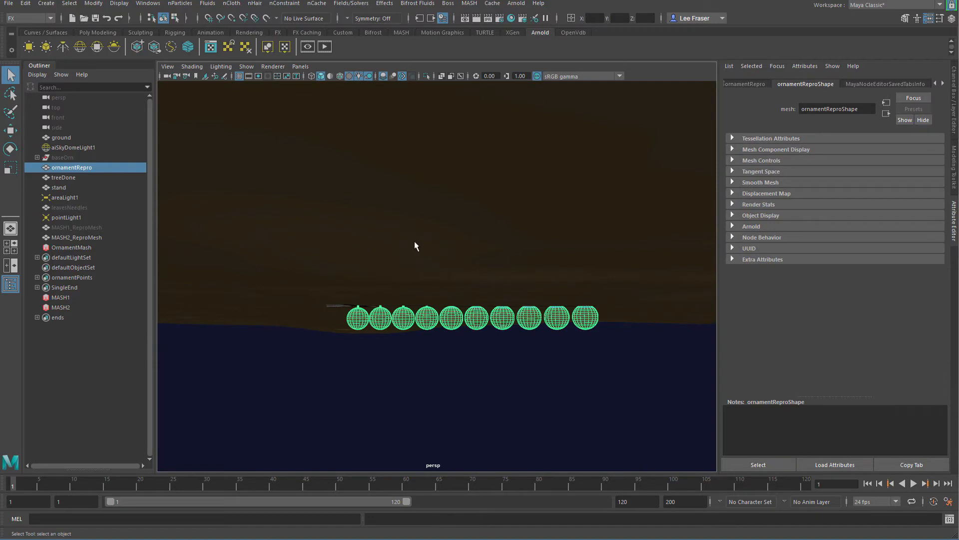
Step: Set the OrnamentMash distribution type to Mesh and assign the ornamentPoints set as its selection set
left_click(79, 249)
mouse_move(450, 221)
left_mouse_down("alt")
mouse_move(490, 221)
mouse_move(463, 223)
left_mouse_up("alt")
middle_click_drag(463, 223, 510, 322, "alt")
left_click(834, 168)
left_click(830, 208)
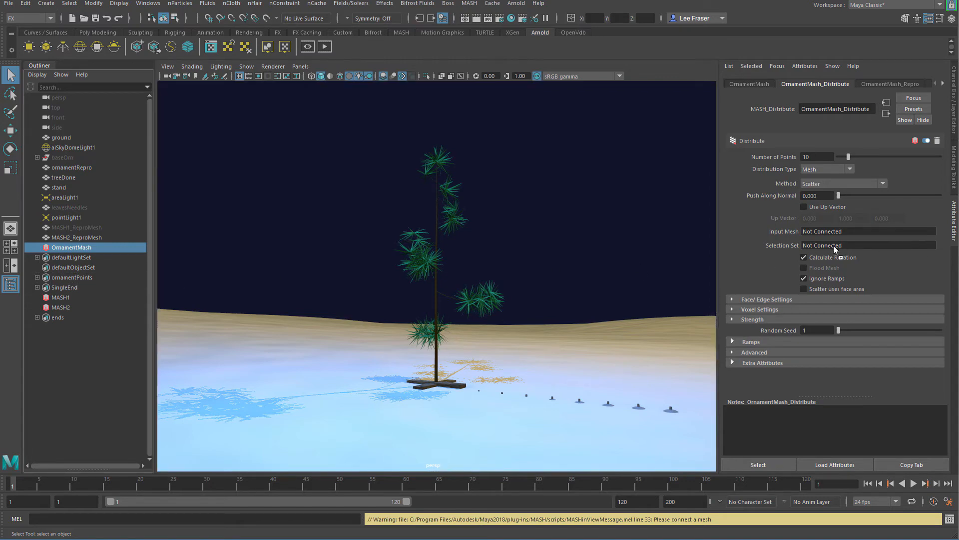
middle_click_drag(834, 245, 834, 245)
left_click_drag(643, 278, 553, 274, "alt")
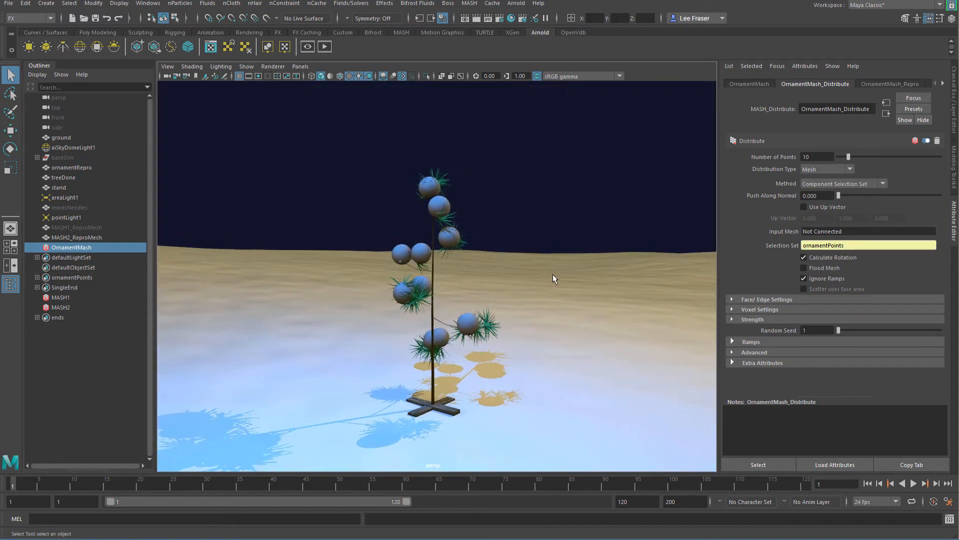
right_click_drag(552, 274, 673, 322, "alt")
left_click_drag(629, 325, 623, 362, "alt")
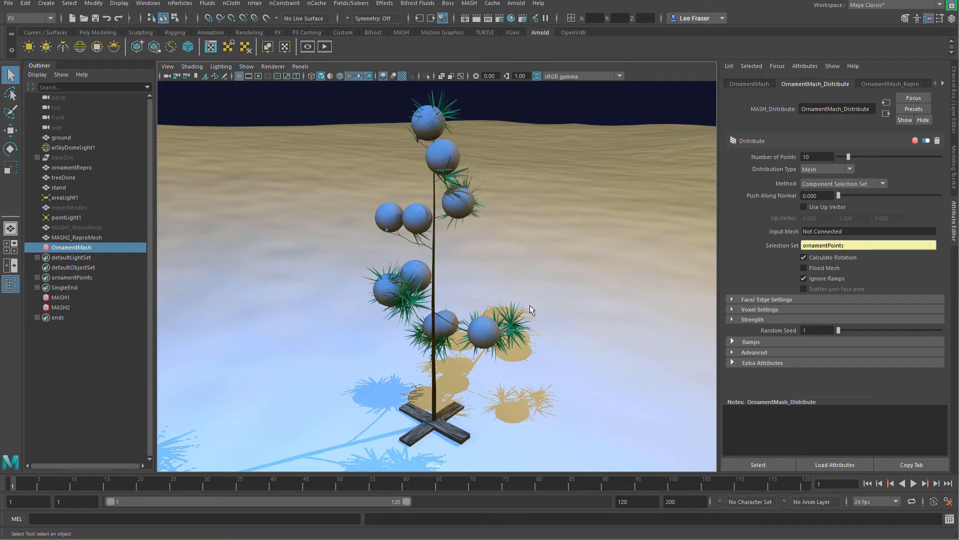
Step: Turn off Calculate Rotation in the OrnamentMash distribution so the ornaments hang straight
left_click(804, 258)
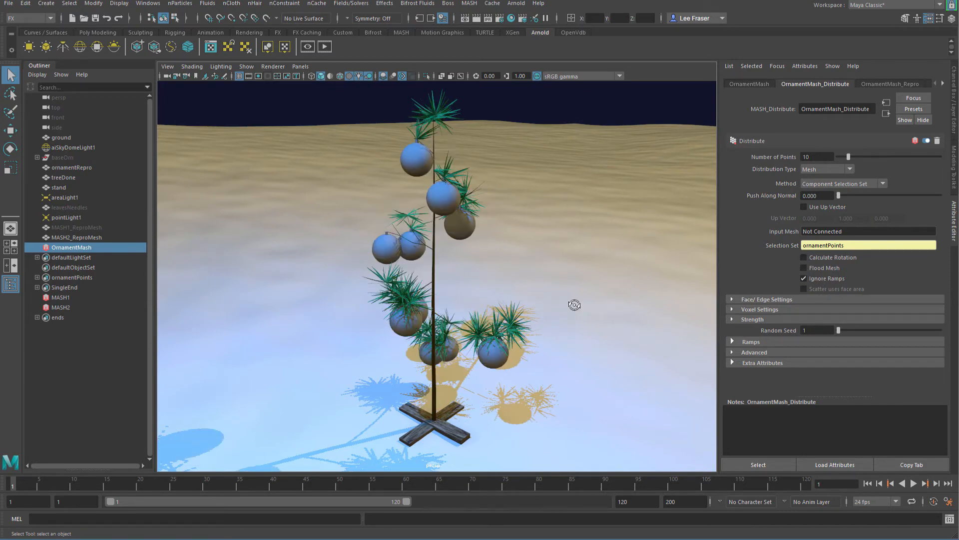
left_click_drag(573, 304, 489, 317, "alt")
middle_click_drag(505, 231, 523, 225, "alt")
right_click_drag(166, 296, 193, 303, "alt")
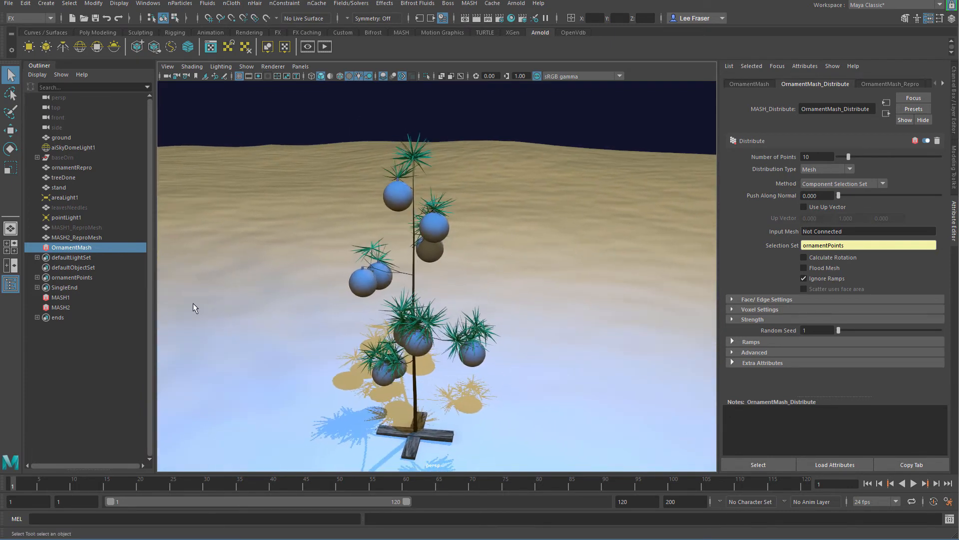
Step: Add a Color node to OrnamentMash and set its color to red
left_click(749, 84)
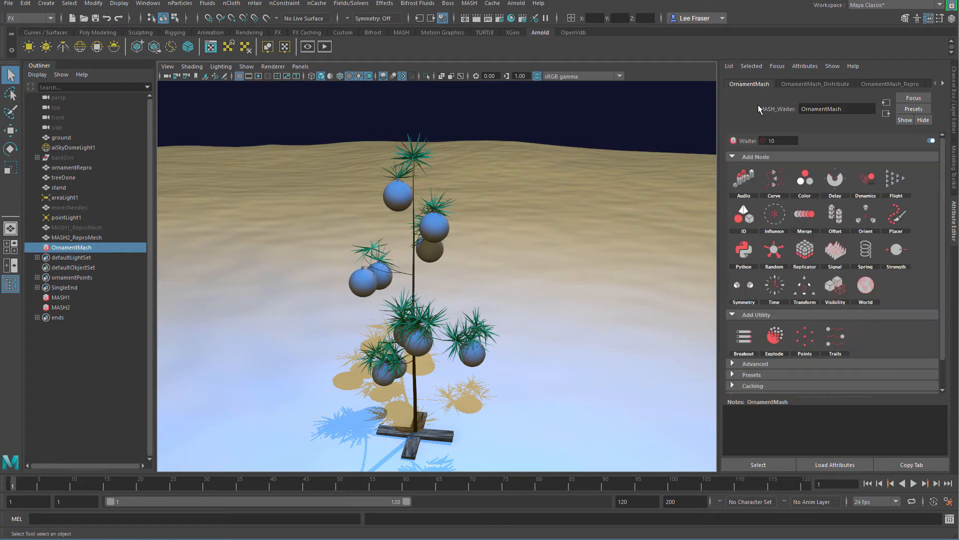
left_click(801, 181)
left_click_drag(524, 266, 493, 268, "alt")
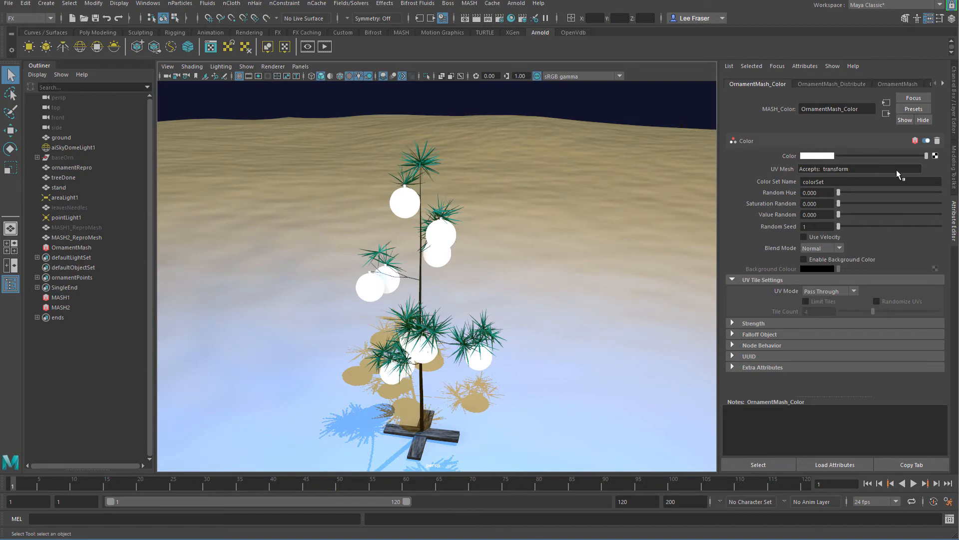
left_click(818, 156)
left_click(777, 146)
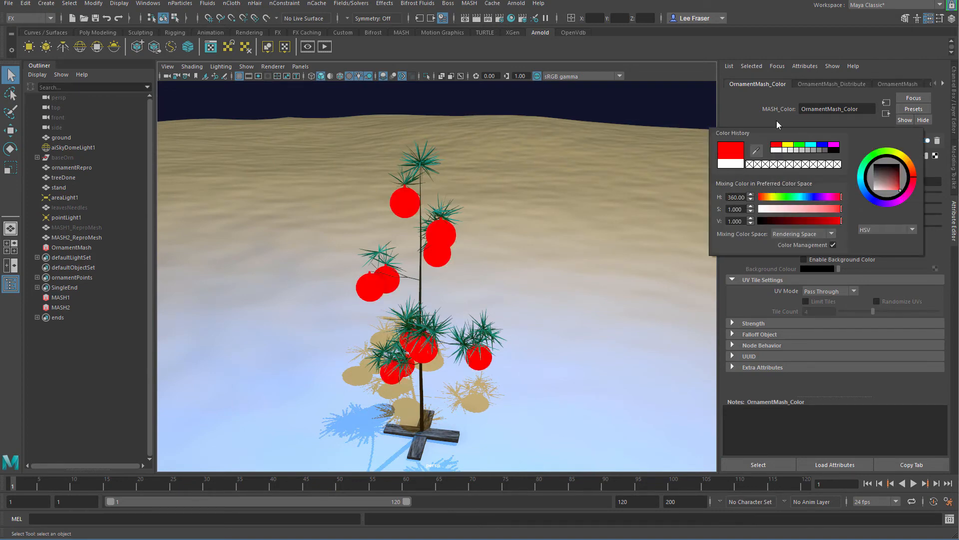
Step: Set the Random Hue of the OrnamentMash Color node to 0.054
left_click_drag(498, 272, 578, 230, "alt")
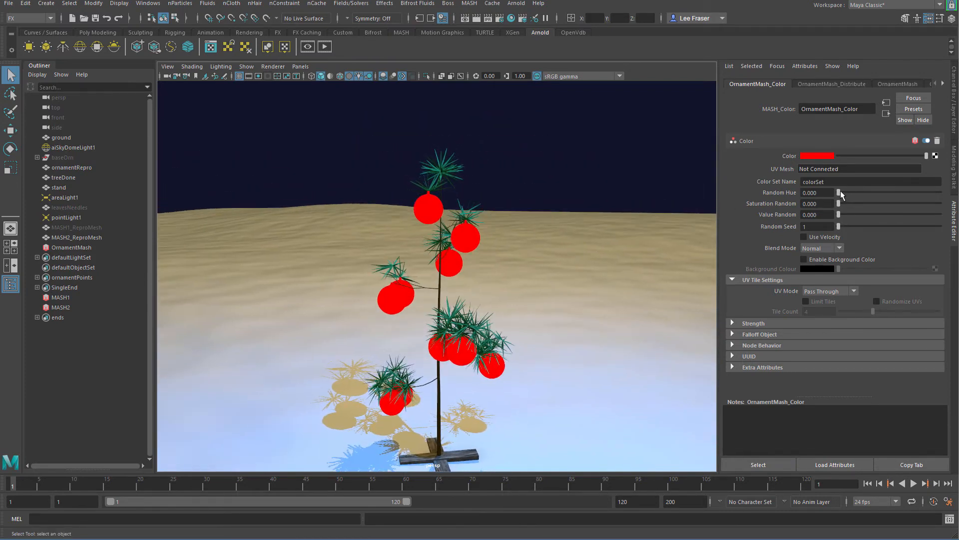
mouse_move(841, 193)
left_mouse_down()
mouse_move(859, 191)
mouse_move(844, 193)
left_mouse_up()
left_click_drag(546, 318, 456, 261, "alt")
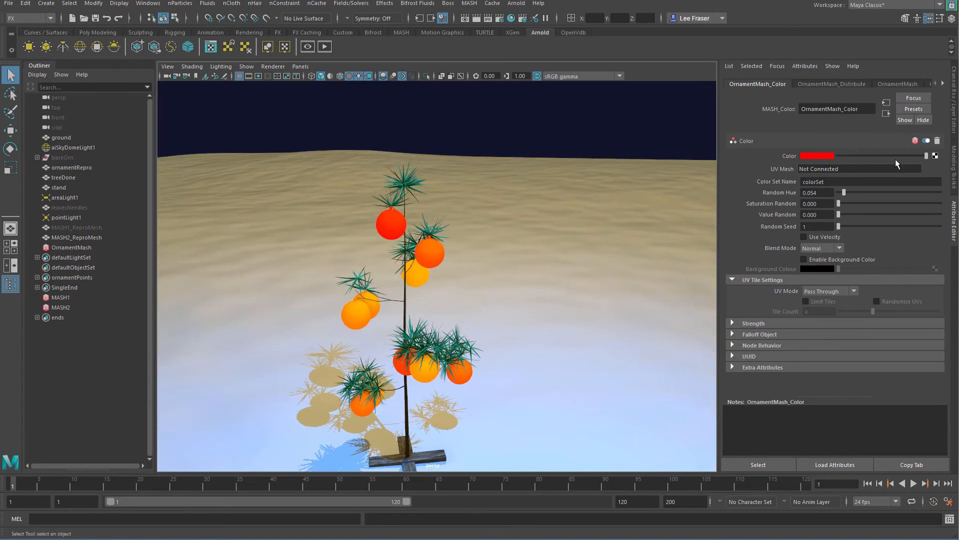
Step: Connect the ramp1 texture to the color of the OrnamentMash Color node and open the ramp's attributes
key("space")
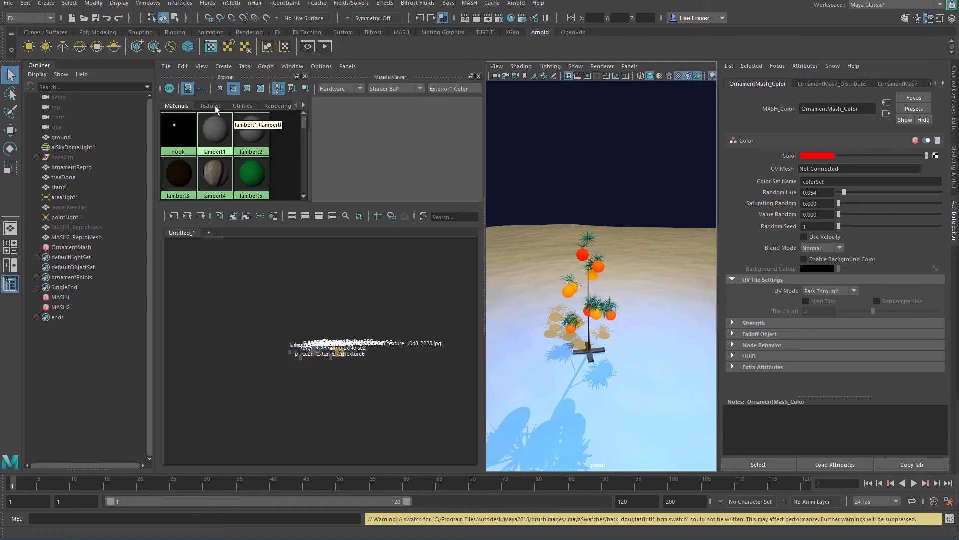
left_click(213, 106)
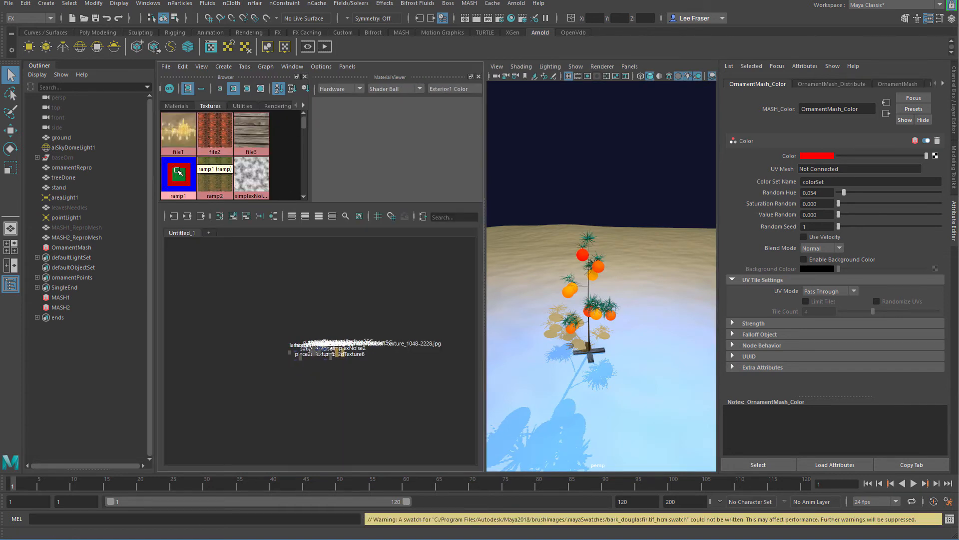
middle_click_drag(177, 172, 813, 159)
key("space")
scroll(489, 303, "up", 1)
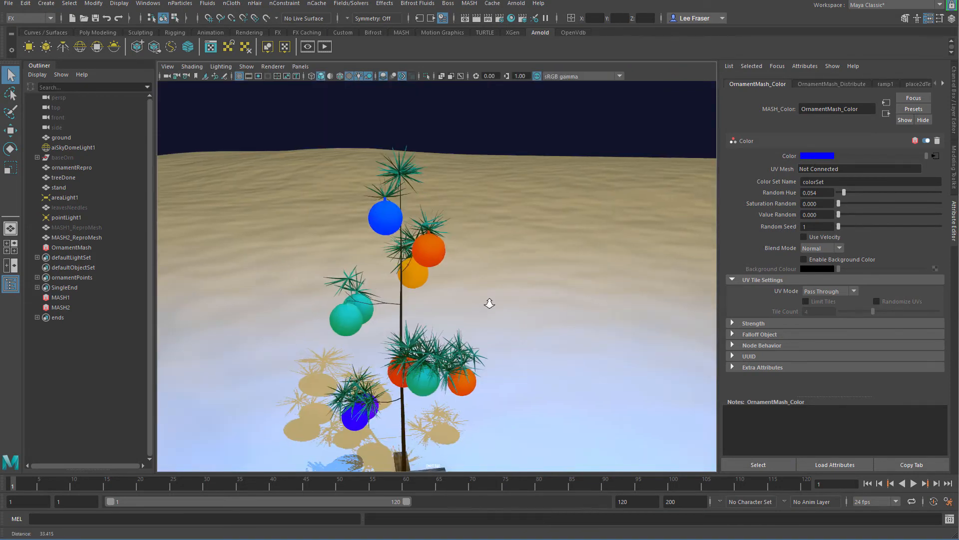
middle_click_drag(490, 304, 518, 273, "alt")
left_click_drag(517, 273, 520, 273, "alt")
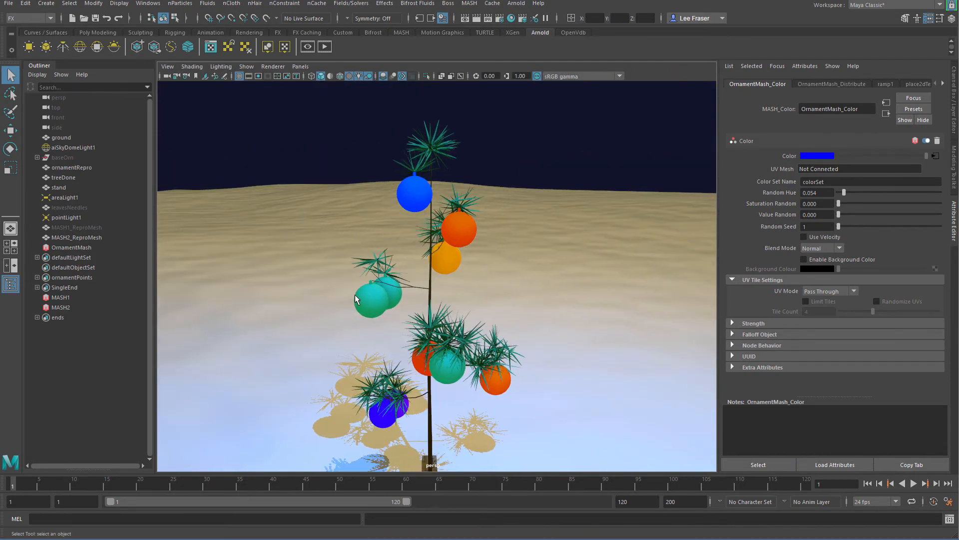
left_click(935, 157)
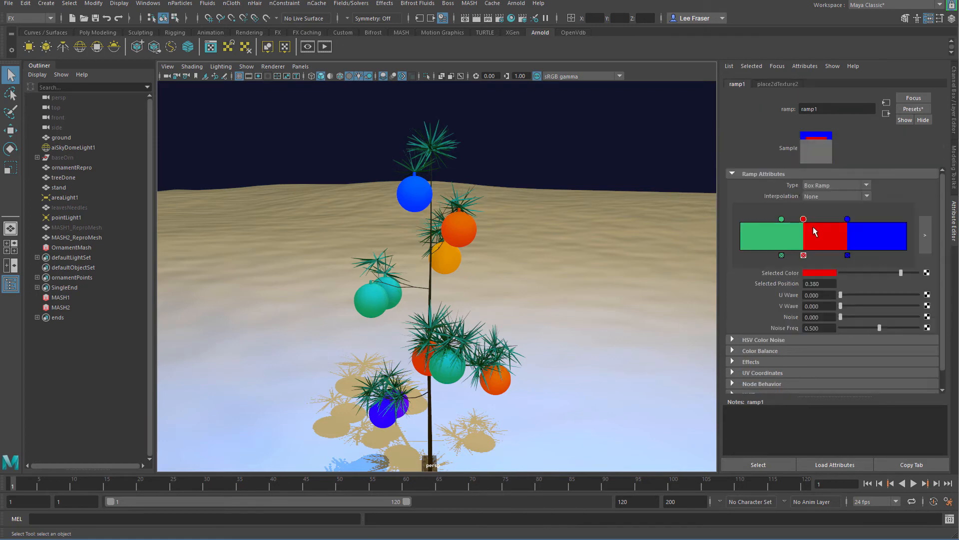
right_click_drag(535, 284, 503, 273, "alt")
left_click_drag(504, 272, 451, 296, "alt")
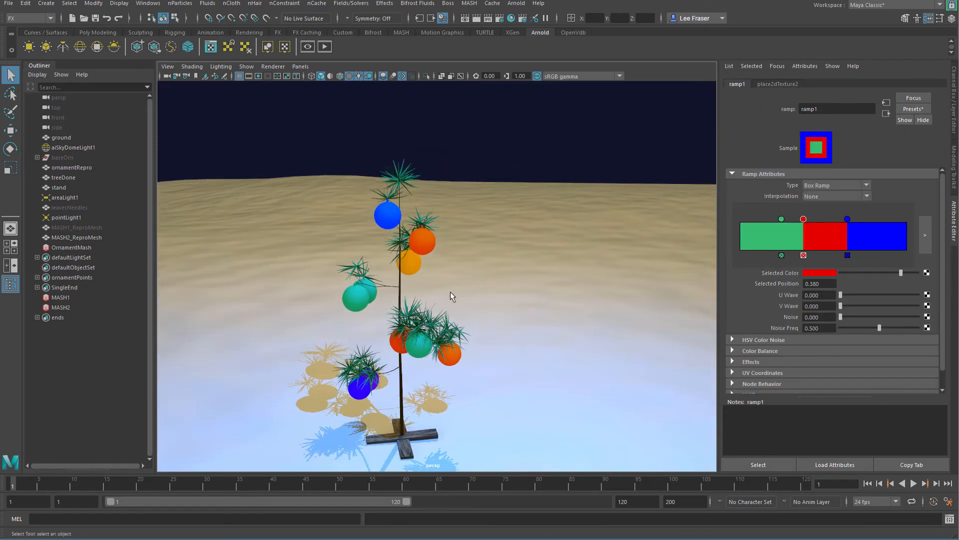
Step: Compare the tree with the Charlie Brown tree reference images in the browser, and return to Maya
left_click(401, 285)
left_click_drag(542, 249, 492, 232, "alt")
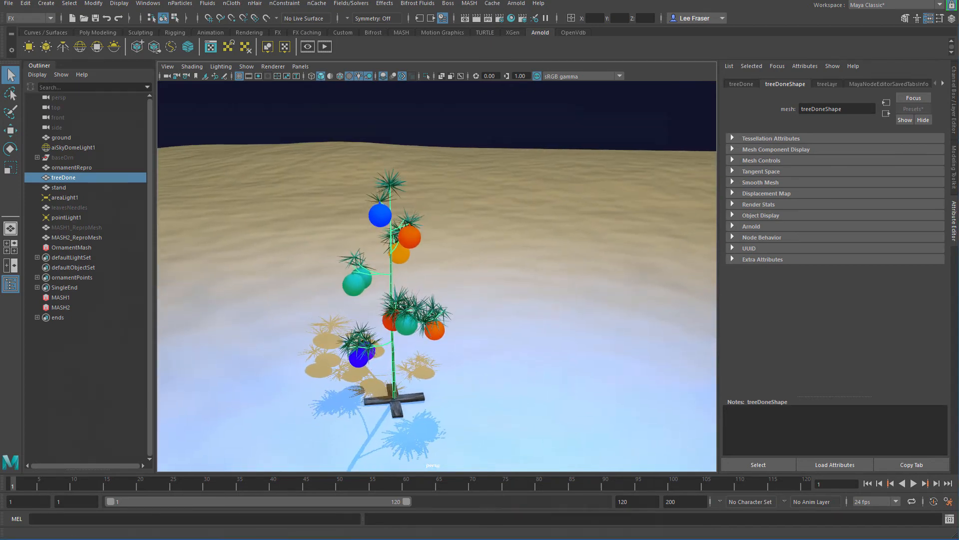
key("alt+Tab")
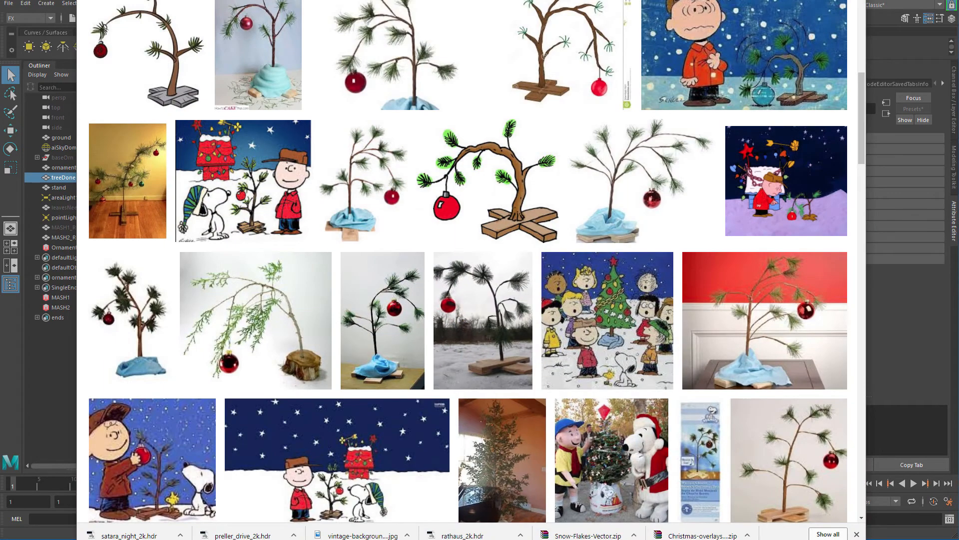
key("alt+Tab")
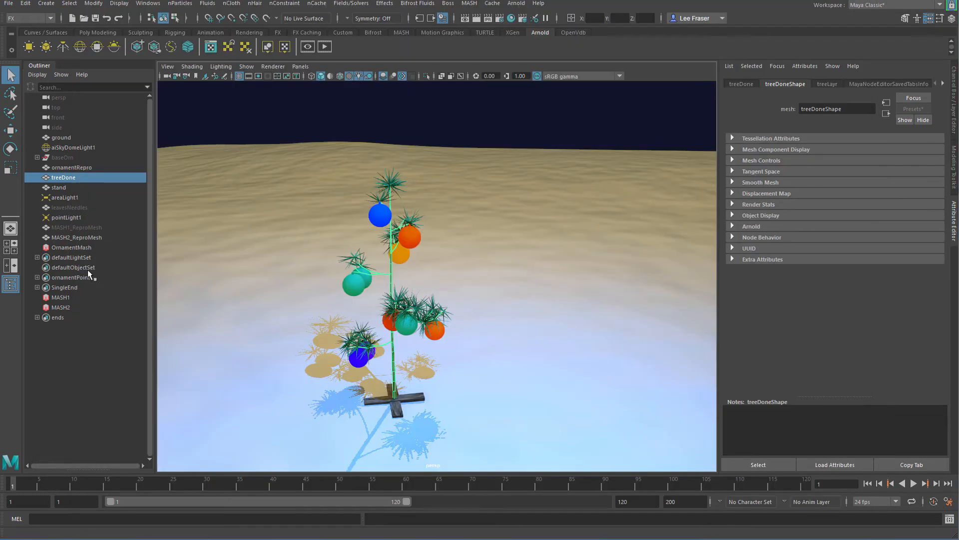
Step: Assign the SingleEnd set as the OrnamentMash selection set and reduce its number of points to 1
left_click(85, 248)
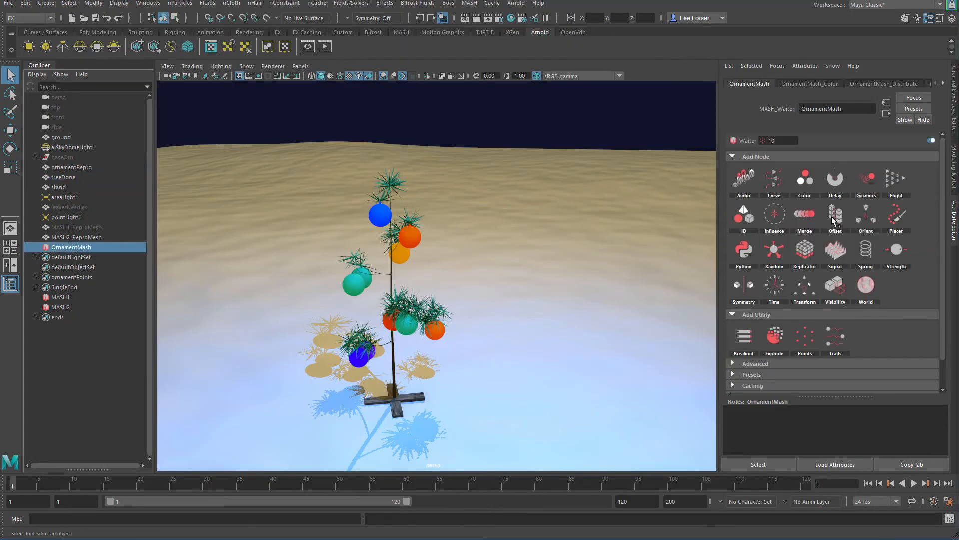
left_click(884, 84)
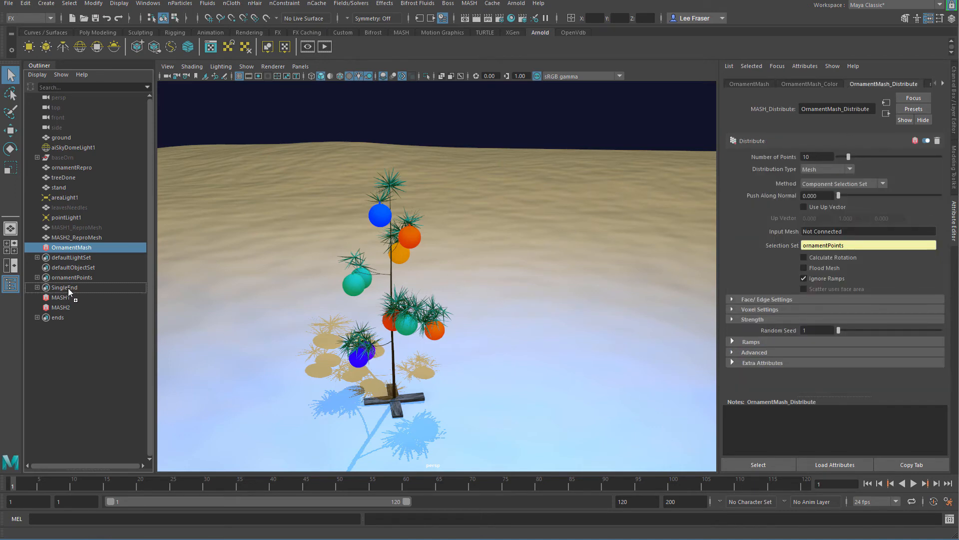
middle_click_drag(68, 288, 820, 245)
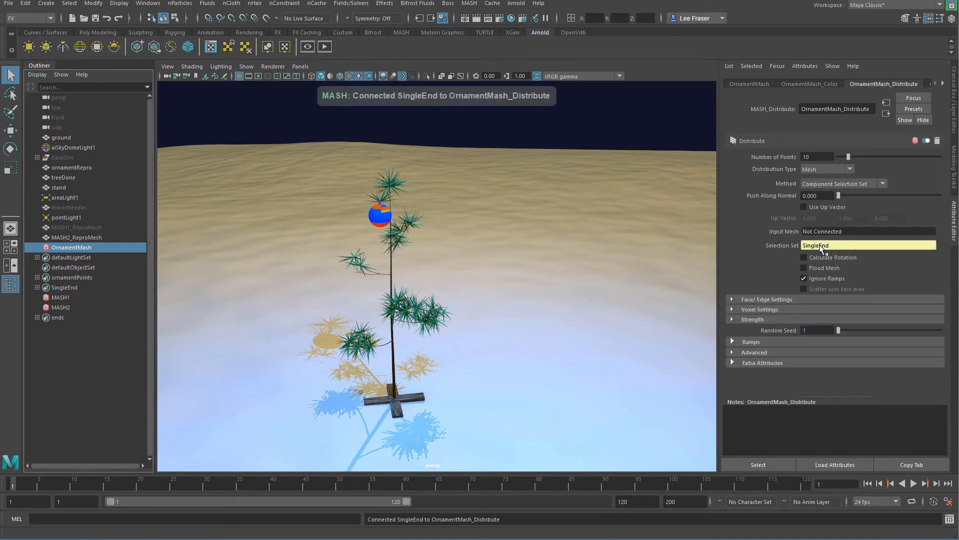
double_click(829, 156)
type("1")
key("Return")
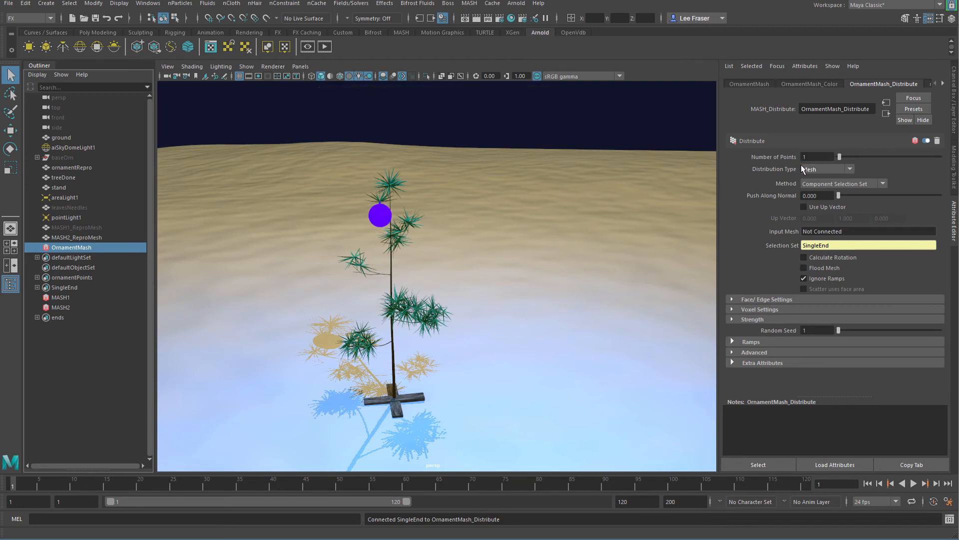
Step: Break the ramp1 connection on the color of the OrnamentMash Color node
left_click(820, 84)
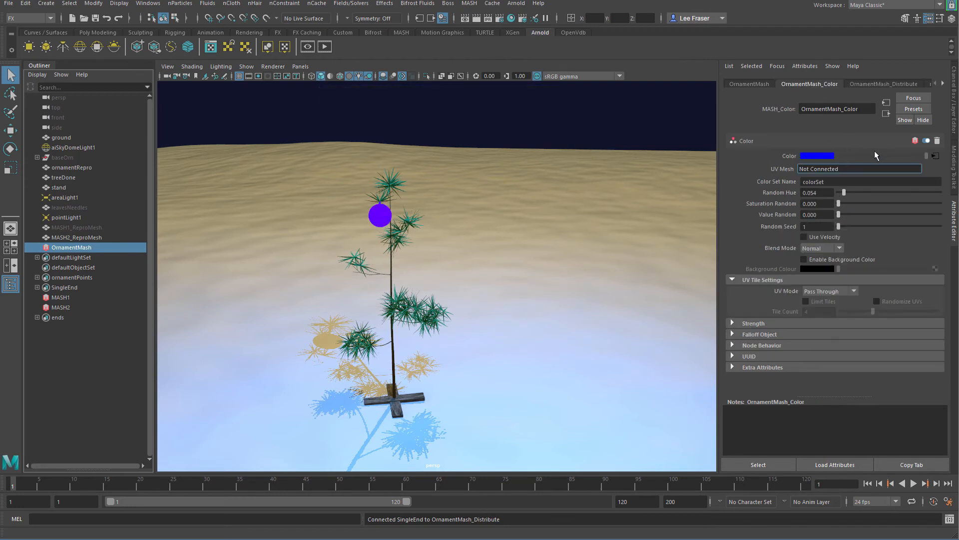
right_click(797, 158)
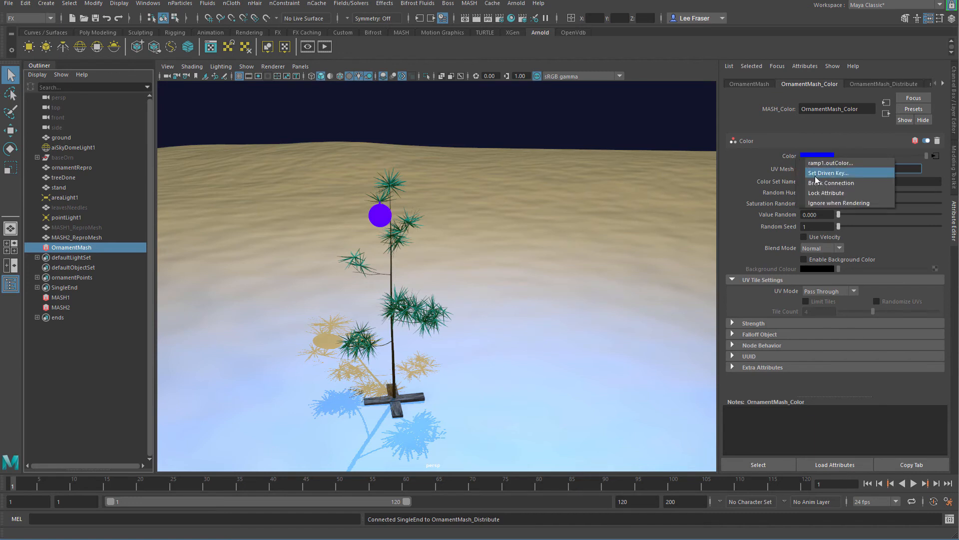
left_click(829, 176)
Step: Set the ornament's color to pure red and its Random Hue to 0
left_click(824, 158)
left_click(760, 151)
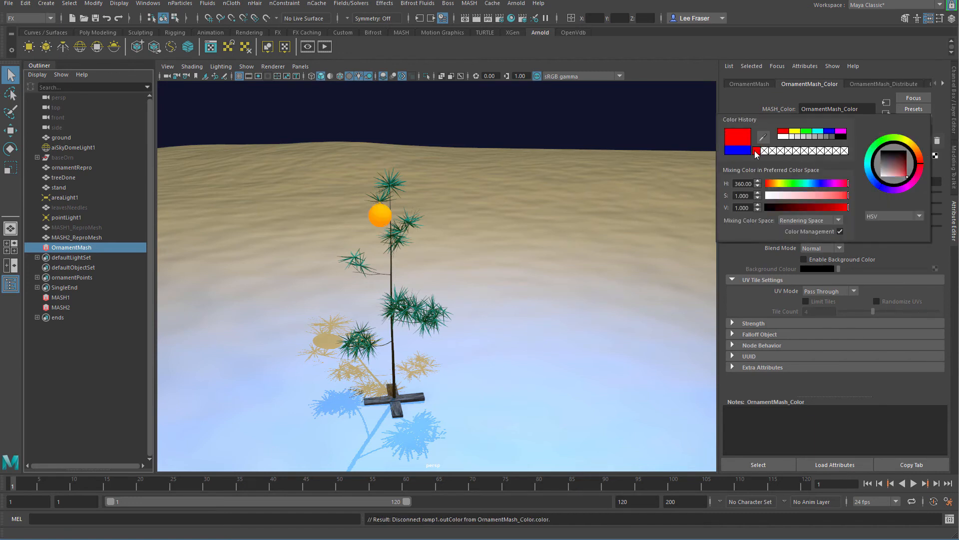
left_click_drag(833, 194, 824, 196)
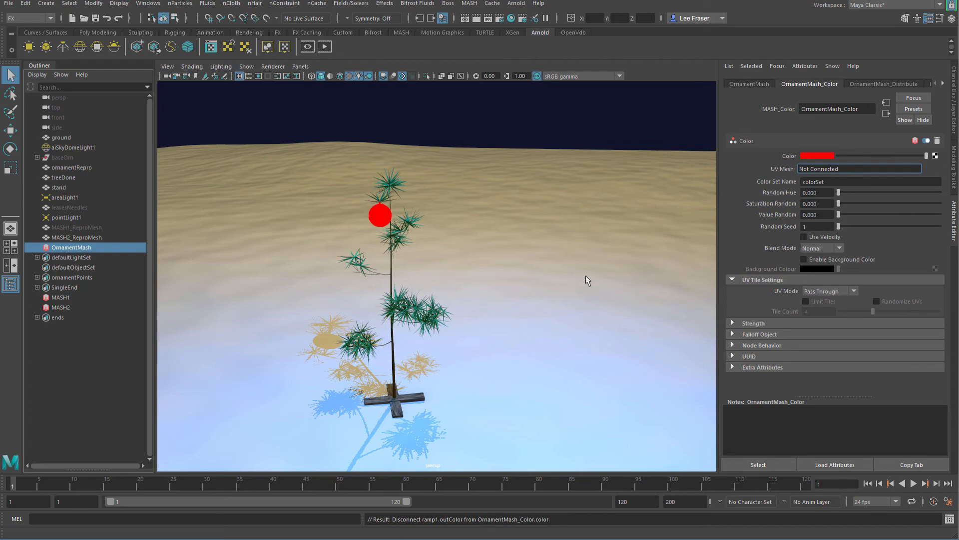
left_click_drag(587, 280, 532, 325, "alt")
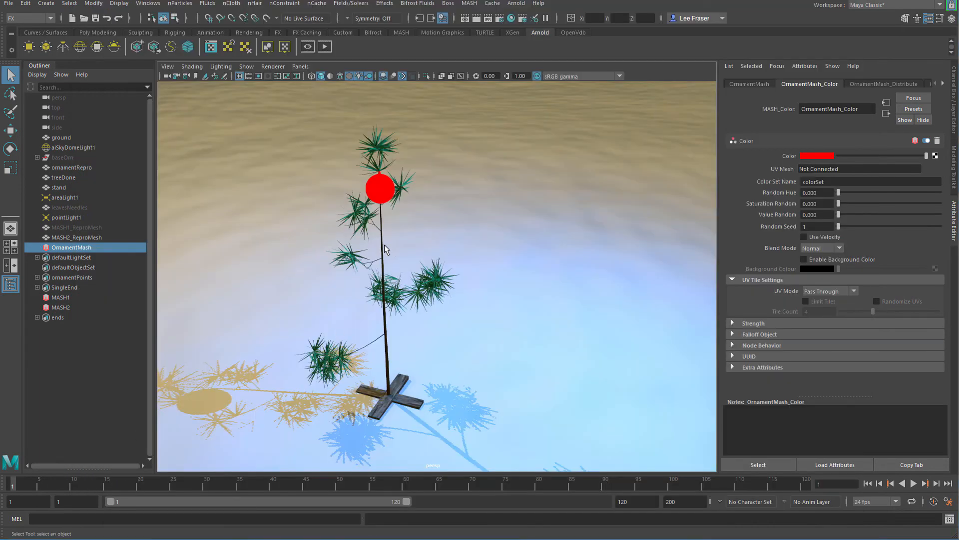
Step: Add a nonlinear Bend deformer to the treeDone mesh
left_click(384, 246)
key("space")
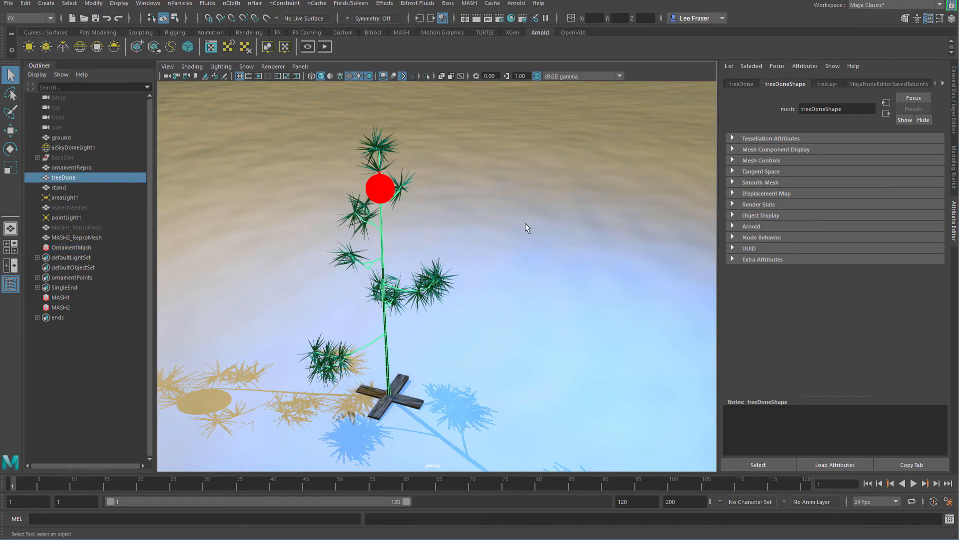
key("F2")
key("space")
left_click(572, 144)
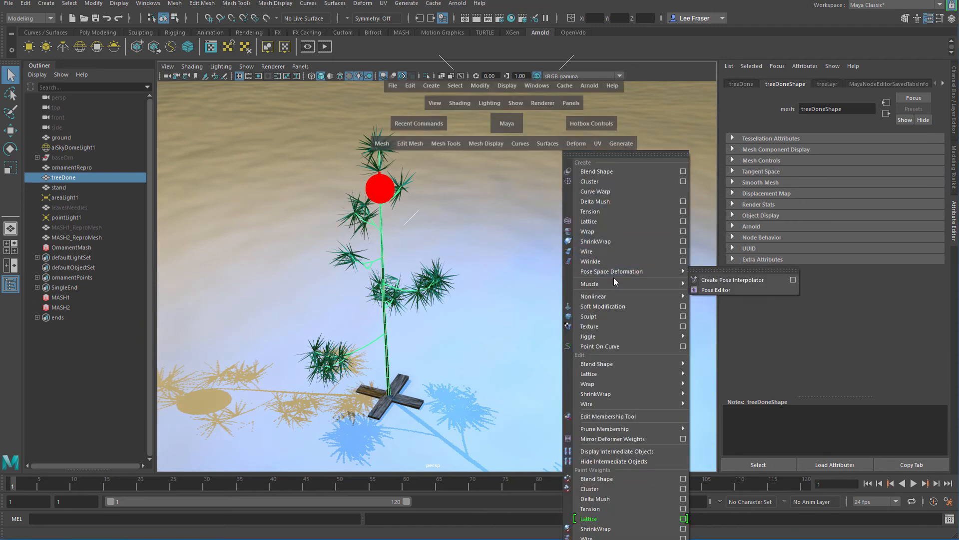
mouse_move(665, 296)
left_click(707, 303)
left_click_drag(653, 310, 789, 248, "alt")
Step: Set the bend deformer's Curvature to 112.3 and its Low Bound to 0
key("ctrl+a")
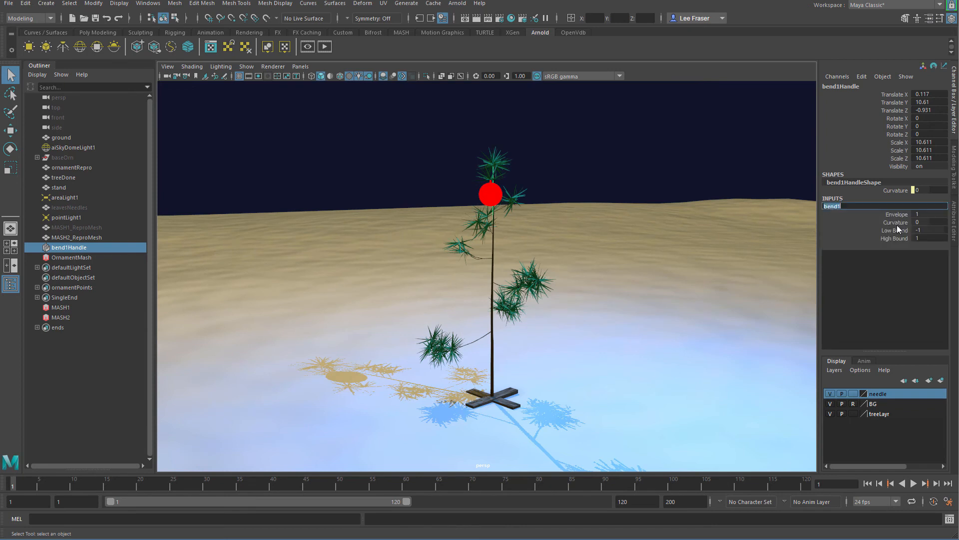
left_click(895, 222)
middle_click_drag(624, 228, 781, 240)
left_click(845, 232)
left_click_drag(648, 281, 550, 272, "alt")
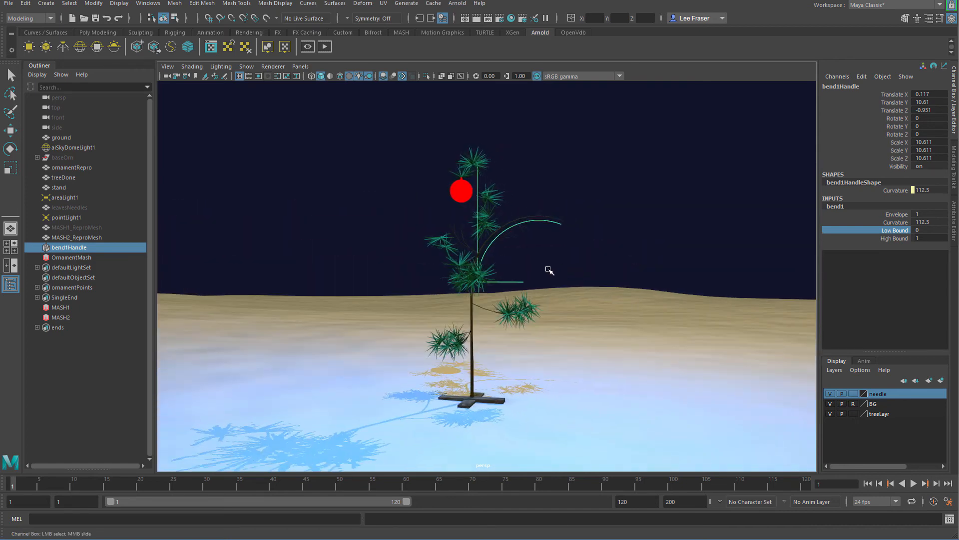
Step: Move the bend handle down the trunk to a Translate Y of about 7
key("w")
middle_click_drag(552, 274, 555, 294)
left_click_drag(610, 298, 452, 247, "alt")
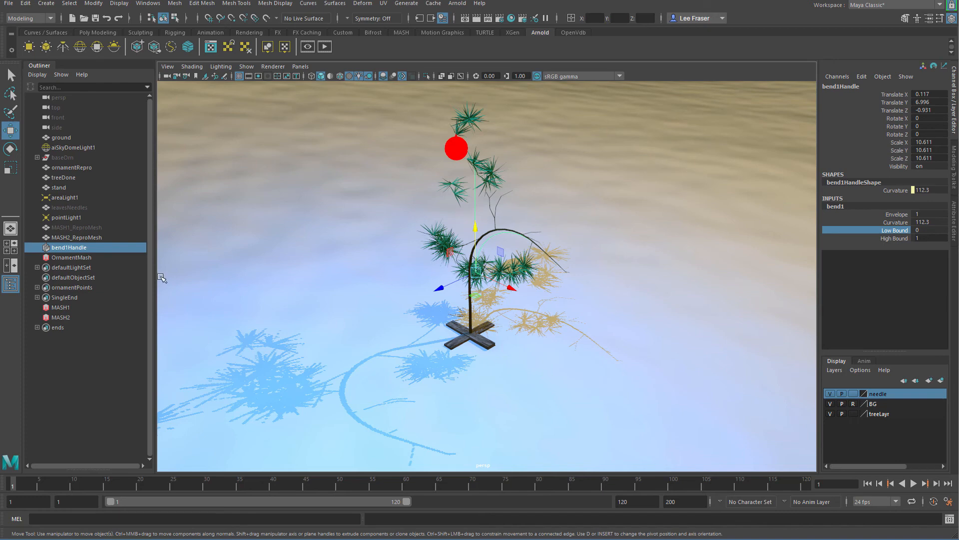
right_click_drag(405, 253, 429, 245, "alt")
middle_click_drag(350, 252, 282, 287, "alt")
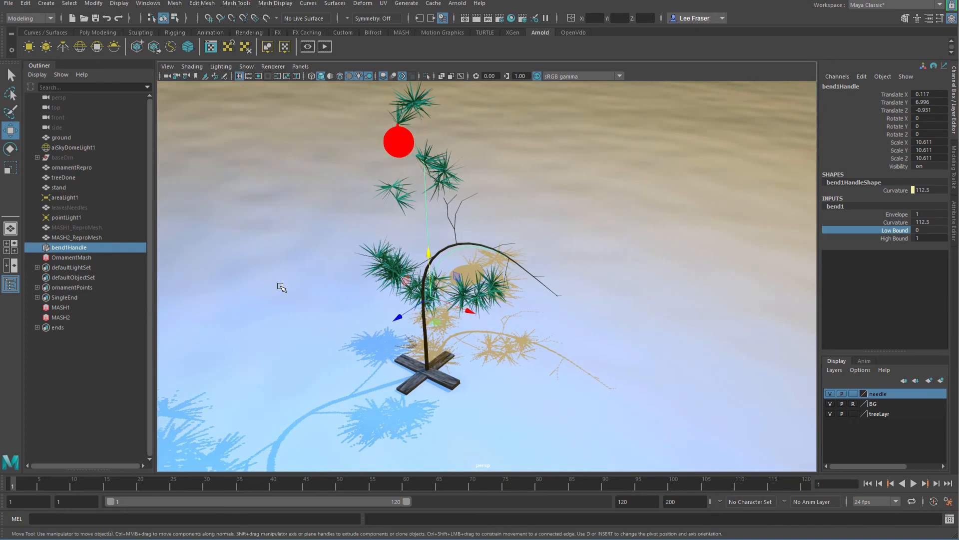
Step: Connect treeDone as the Input Mesh of the OrnamentMash Distribute node
left_click(72, 257)
key("ctrl+a")
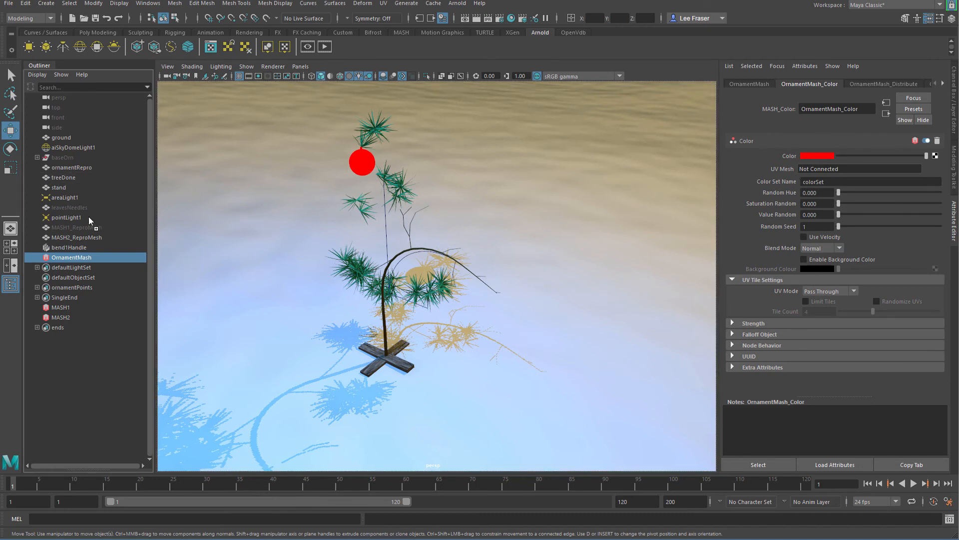
left_click_drag(84, 424, 85, 423)
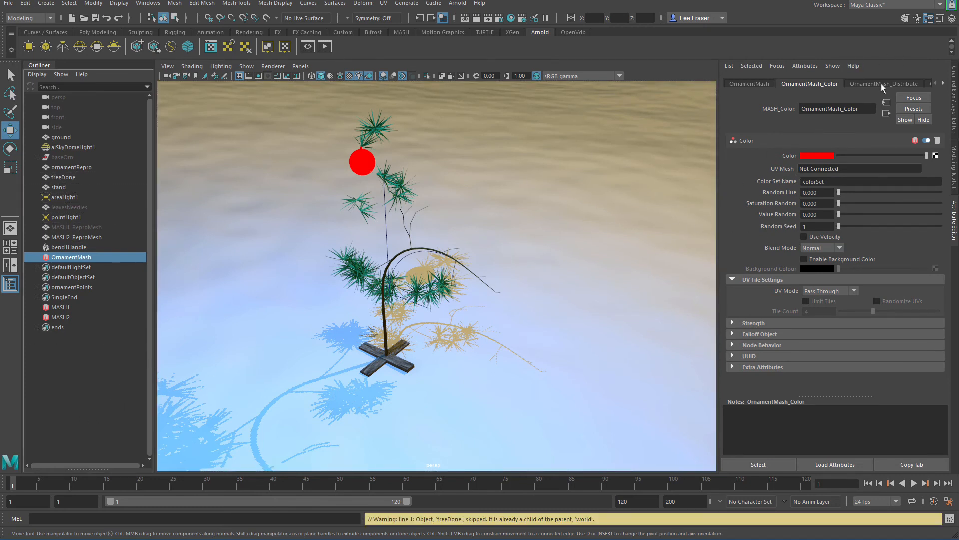
left_click(884, 84)
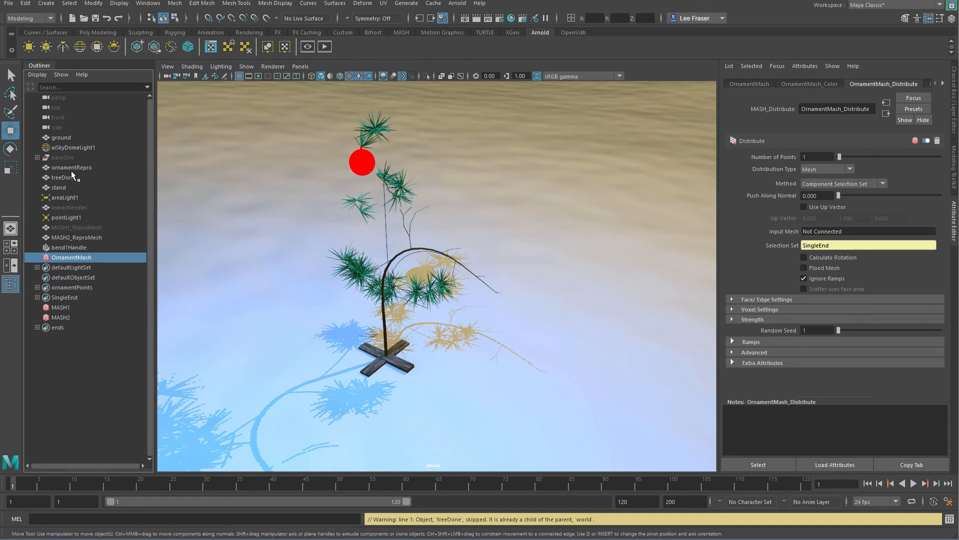
middle_click_drag(71, 174, 823, 231)
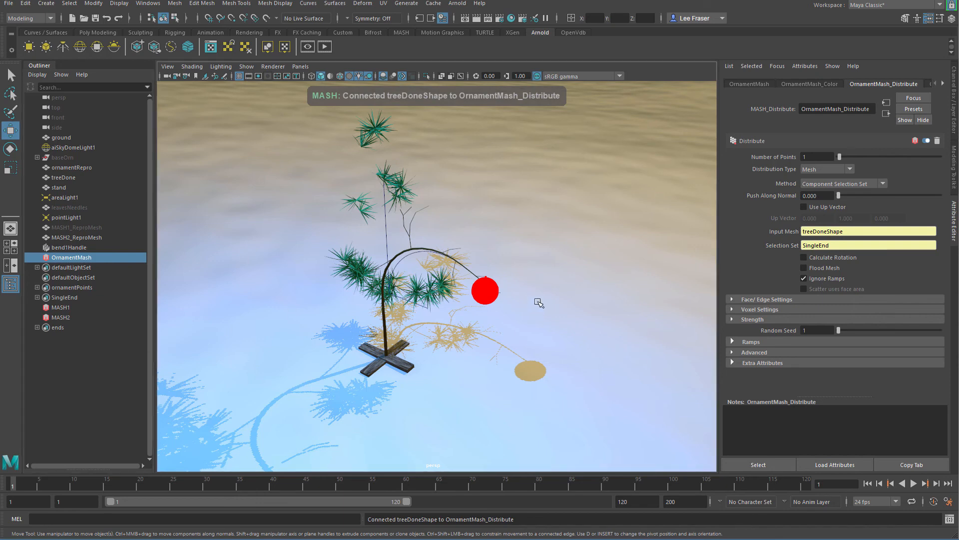
Step: Connect treeDone as the Input Mesh of the MASH2 Distribute node that places the pine needles
left_click_drag(540, 302, 202, 359, "alt")
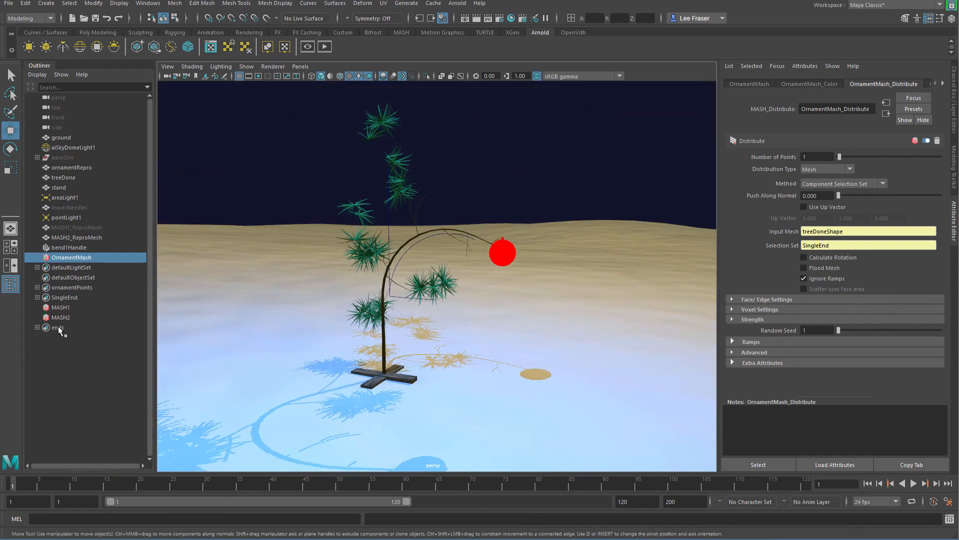
left_click(70, 317)
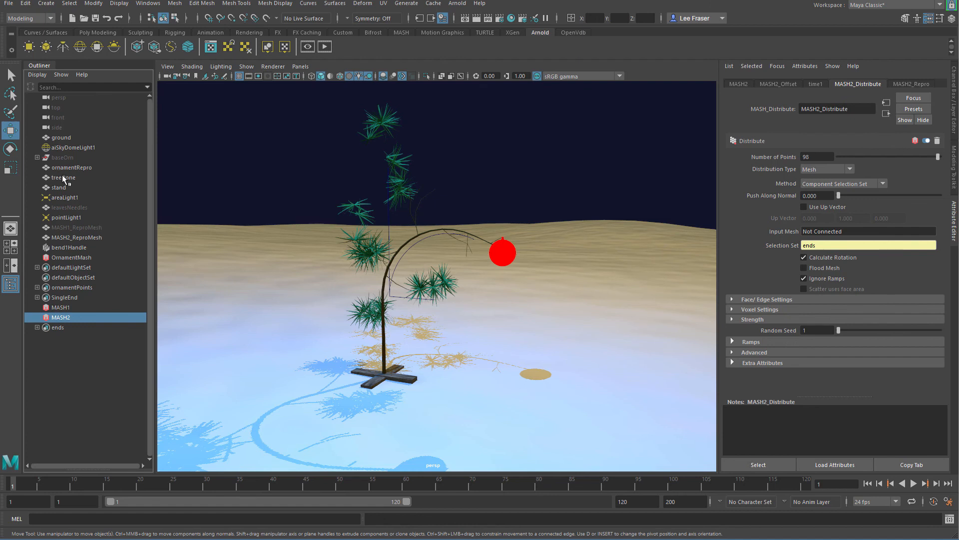
middle_click_drag(62, 175, 830, 232)
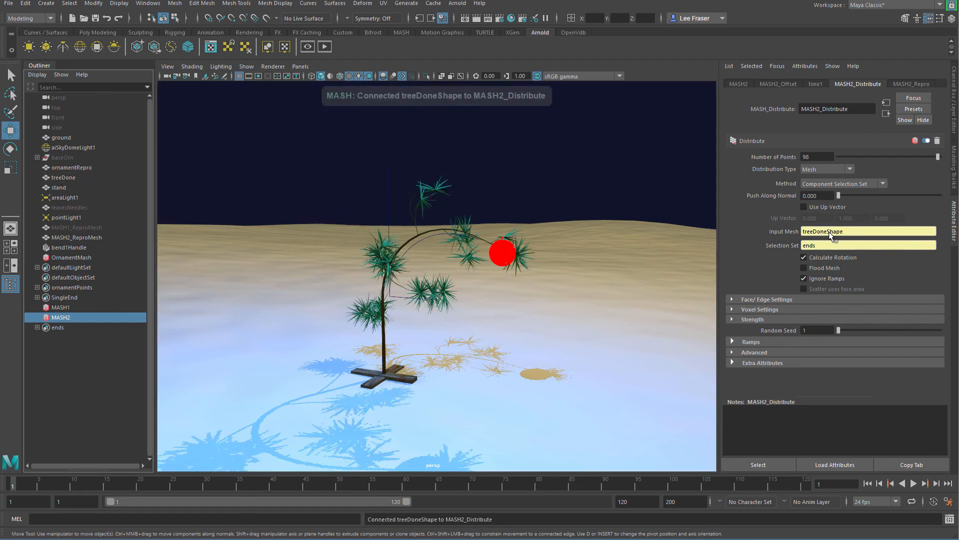
Step: Lower the bend handle to a Translate Y of about 5.41, then try shifting it sideways and undo that shift
left_click(404, 236)
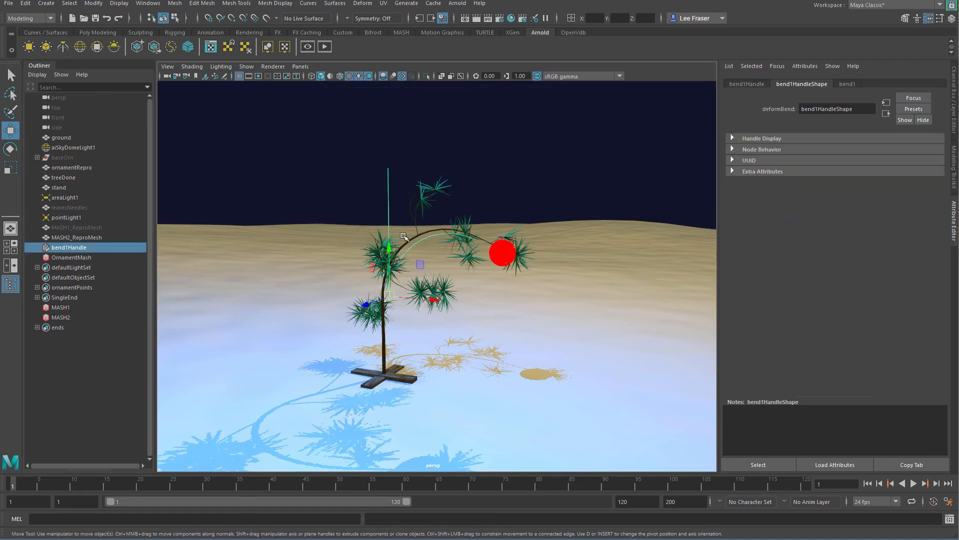
left_click_drag(391, 250, 392, 273)
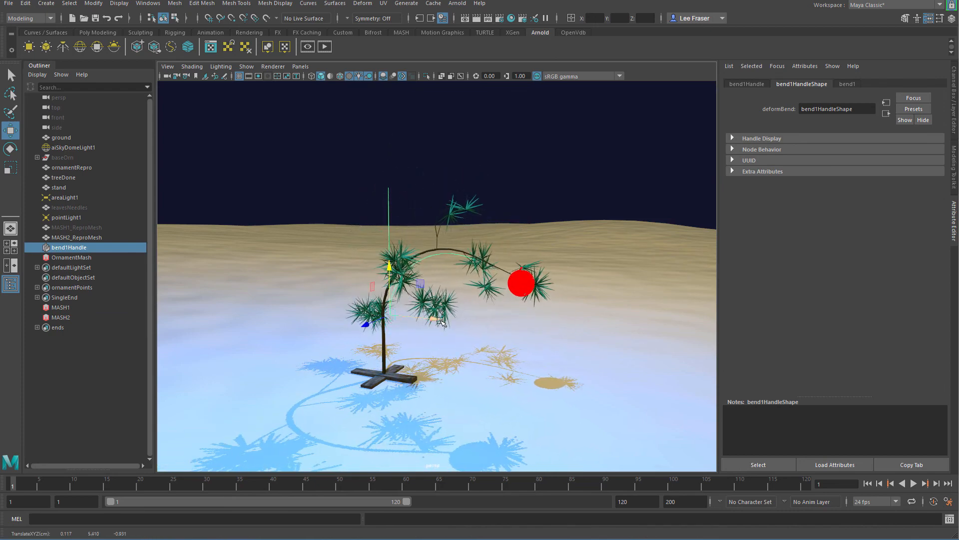
left_click_drag(433, 319, 417, 318)
key("ctrl+z")
Step: Examine the needle clusters and ornament on the bent tree from several angles and distances, leaving nothing selected
left_click_drag(470, 295, 461, 297, "alt")
middle_click_drag(441, 272, 406, 245, "alt")
right_click_drag(440, 280, 501, 285, "alt")
middle_click_drag(501, 290, 510, 283, "alt")
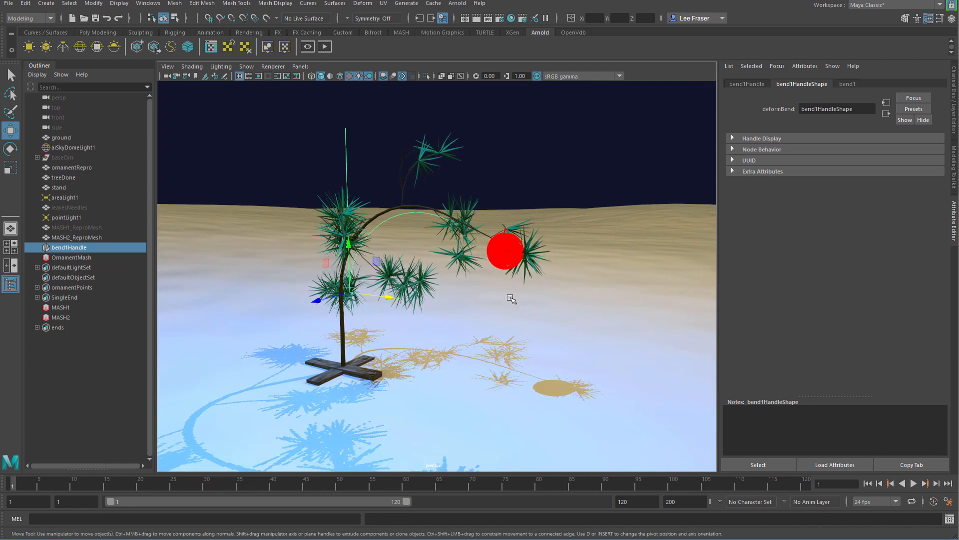
left_click_drag(480, 292, 475, 295, "alt")
left_click(460, 267)
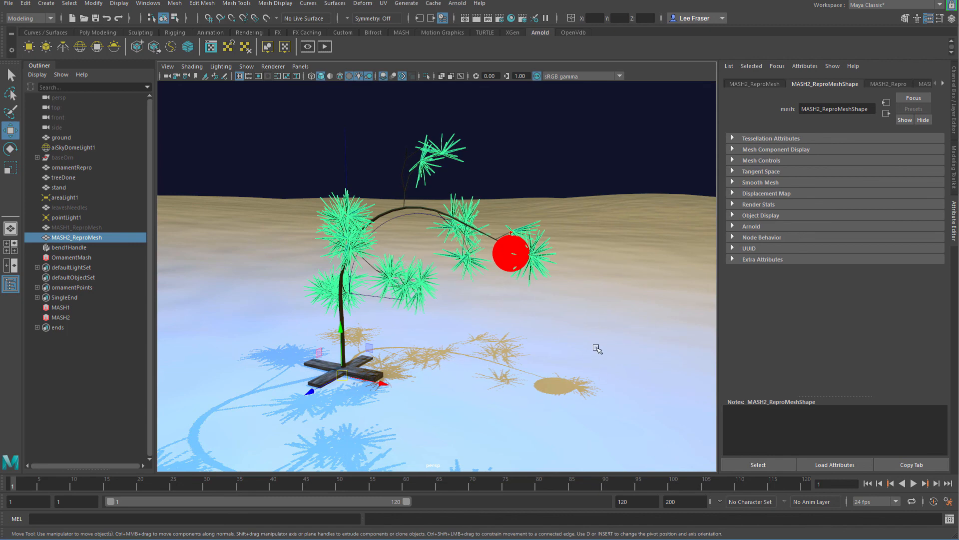
right_click_drag(598, 349, 455, 278, "alt")
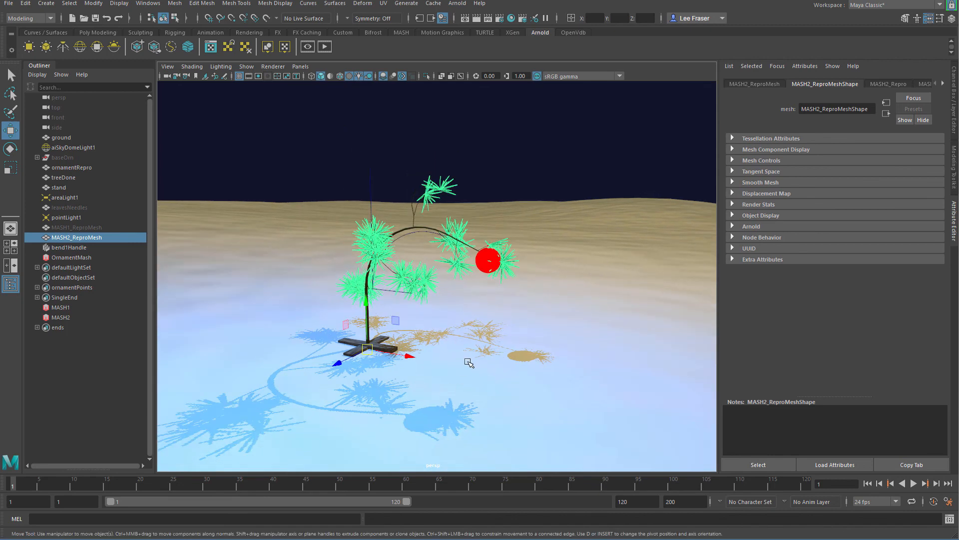
mouse_move(555, 321)
left_mouse_down("alt")
mouse_move(526, 302)
mouse_move(555, 330)
mouse_move(561, 313)
left_mouse_up("alt")
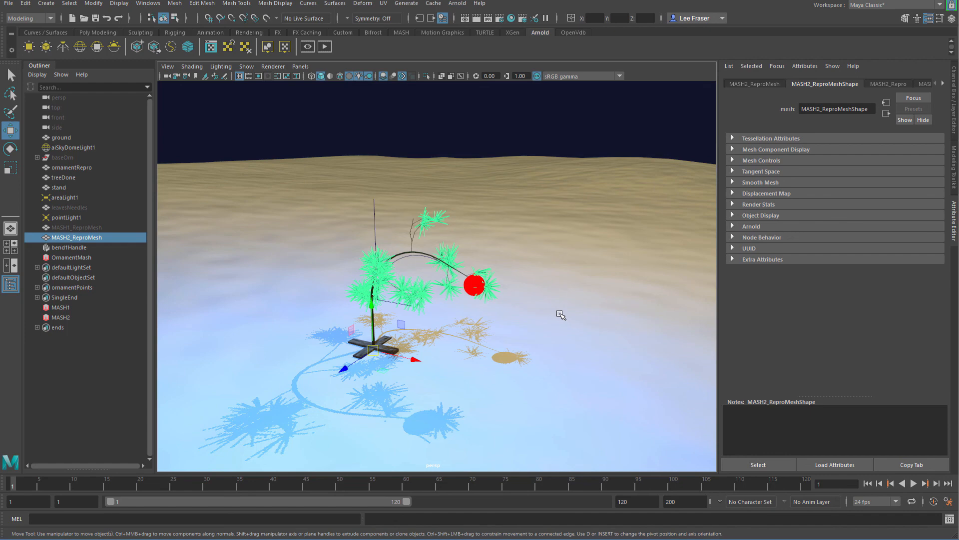
left_click(524, 214)
left_click_drag(525, 271, 593, 255, "alt")
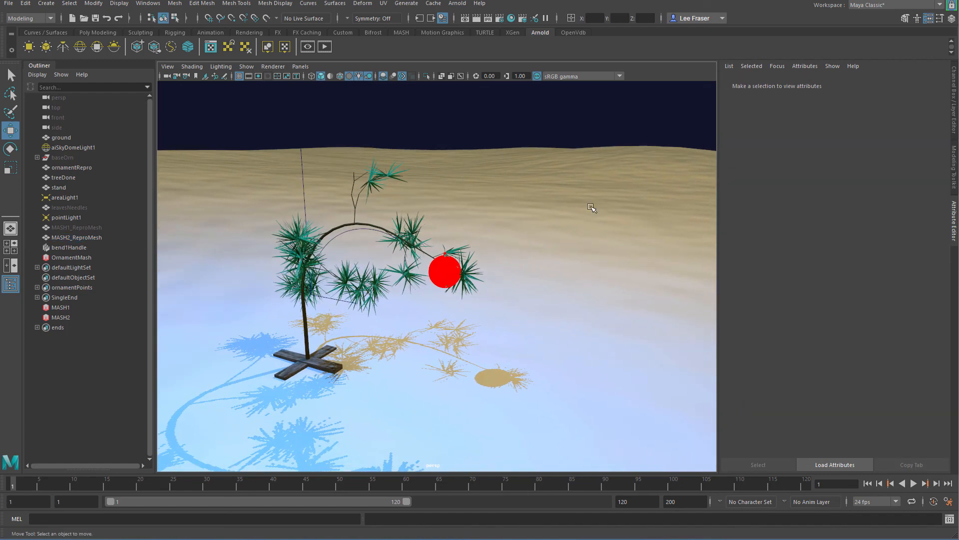